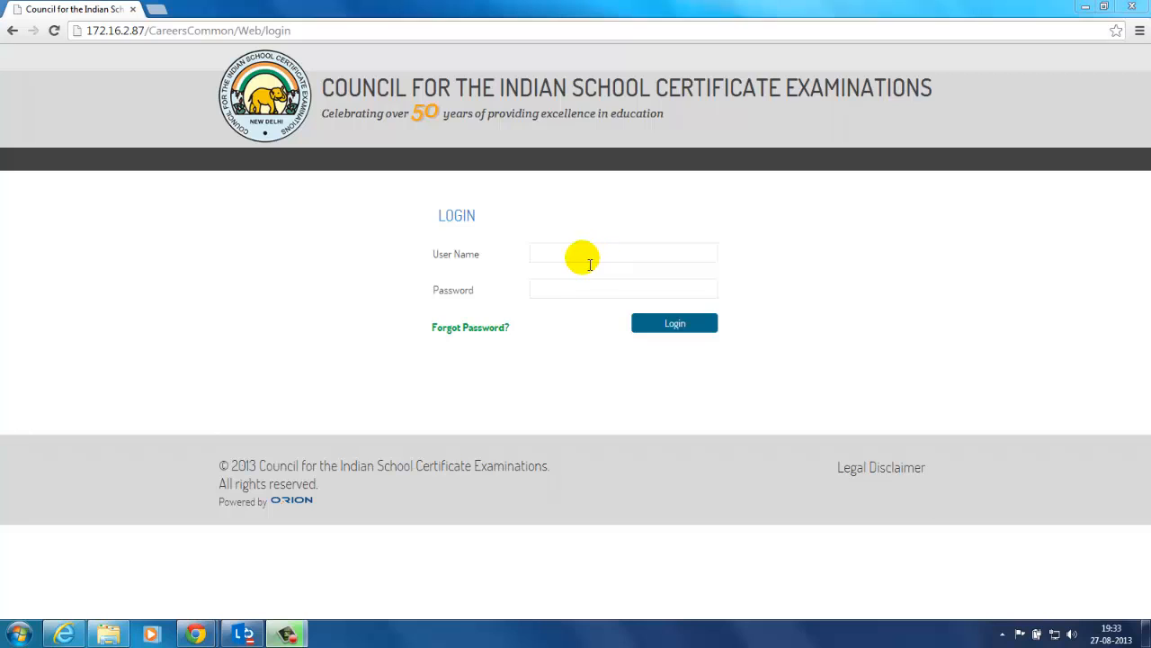
Step: Fill in the saved user name from the autocomplete suggestion and move to the Password field
click(563, 253)
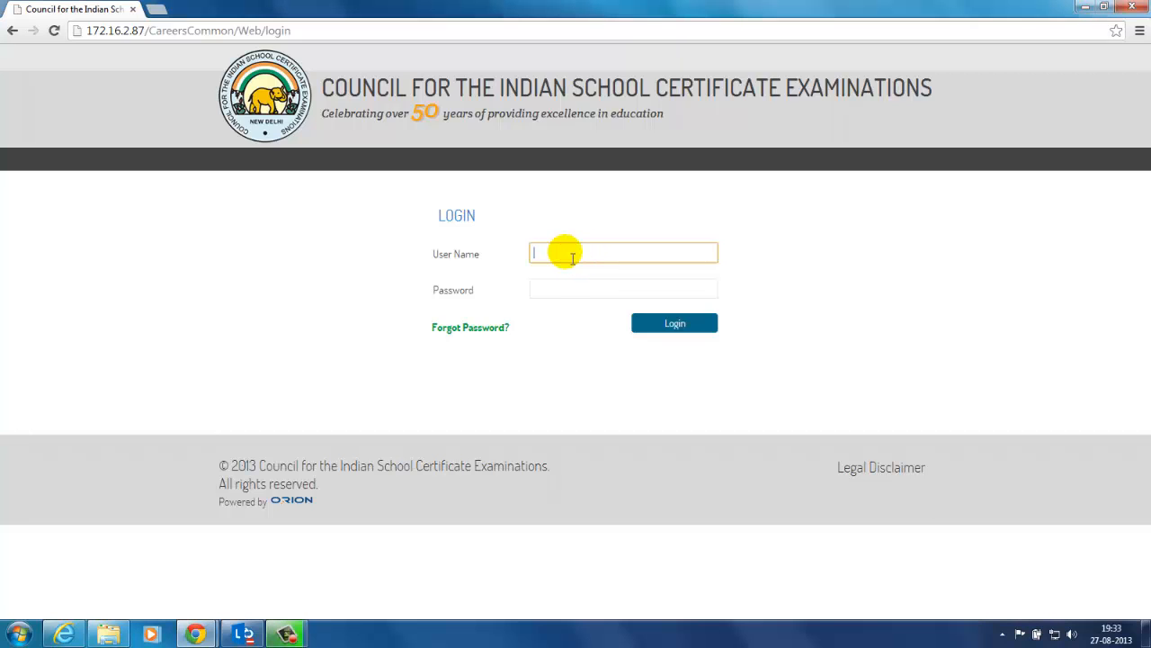
text(Sree)
key(Down)
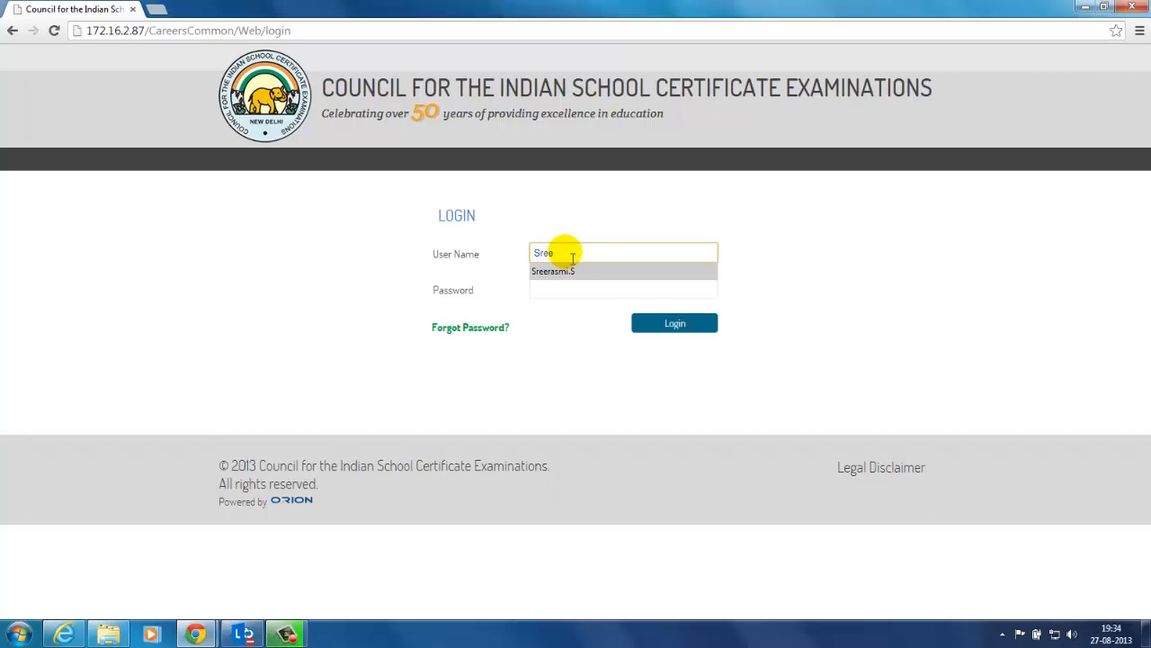
key(Return)
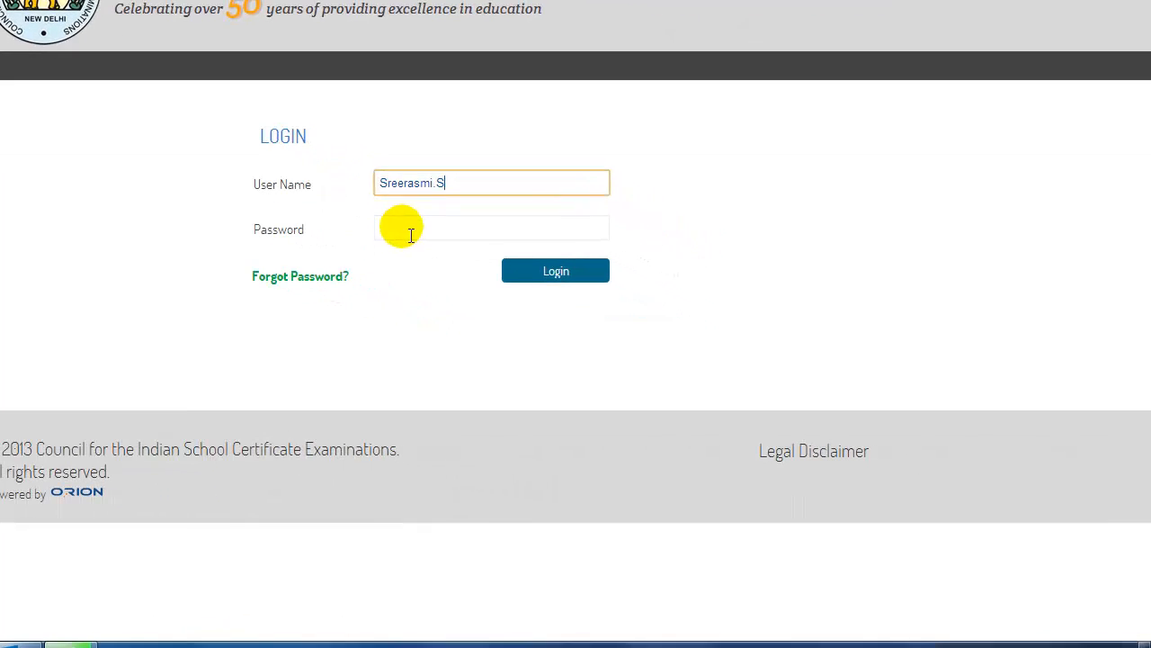
click(550, 289)
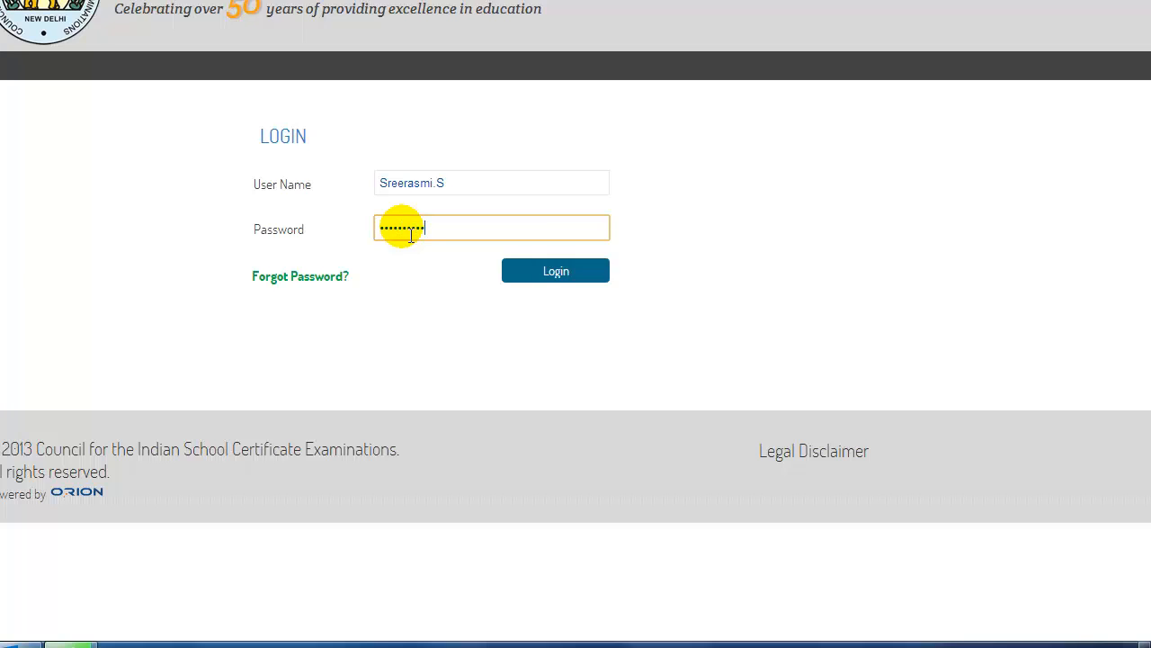
Step: Log in and open the e-Registration tile to reach the school dashboard
click(551, 279)
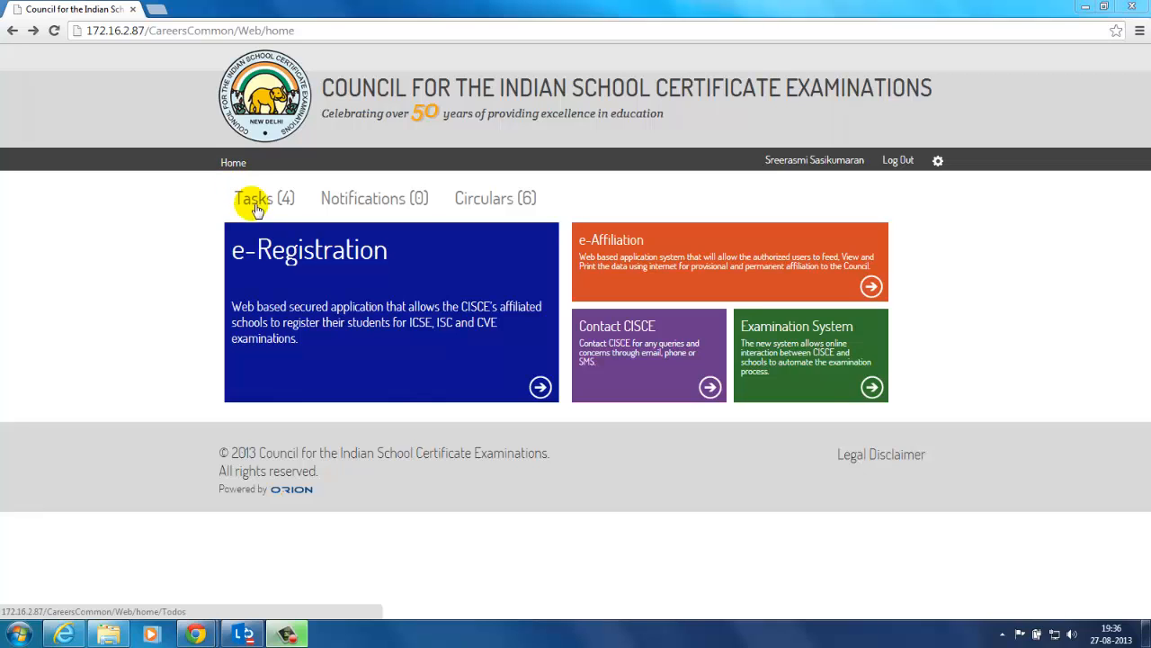
click(378, 358)
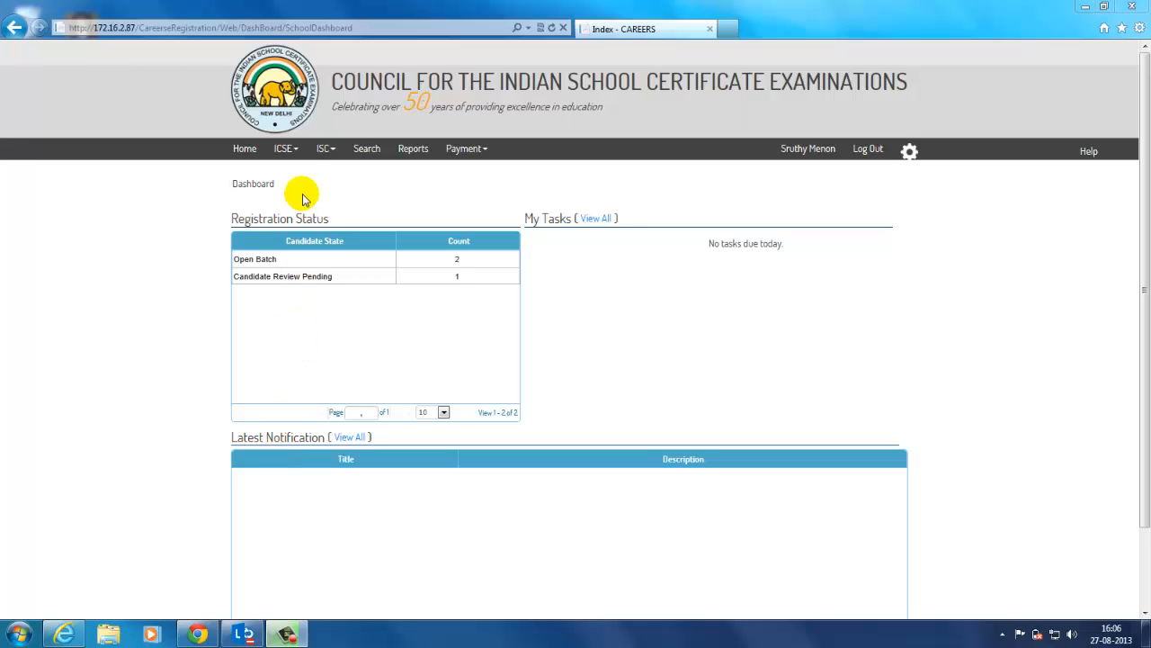
Step: Browse the ICSE, ISC and Payment menus, then choose ICSE > Registration
click(288, 151)
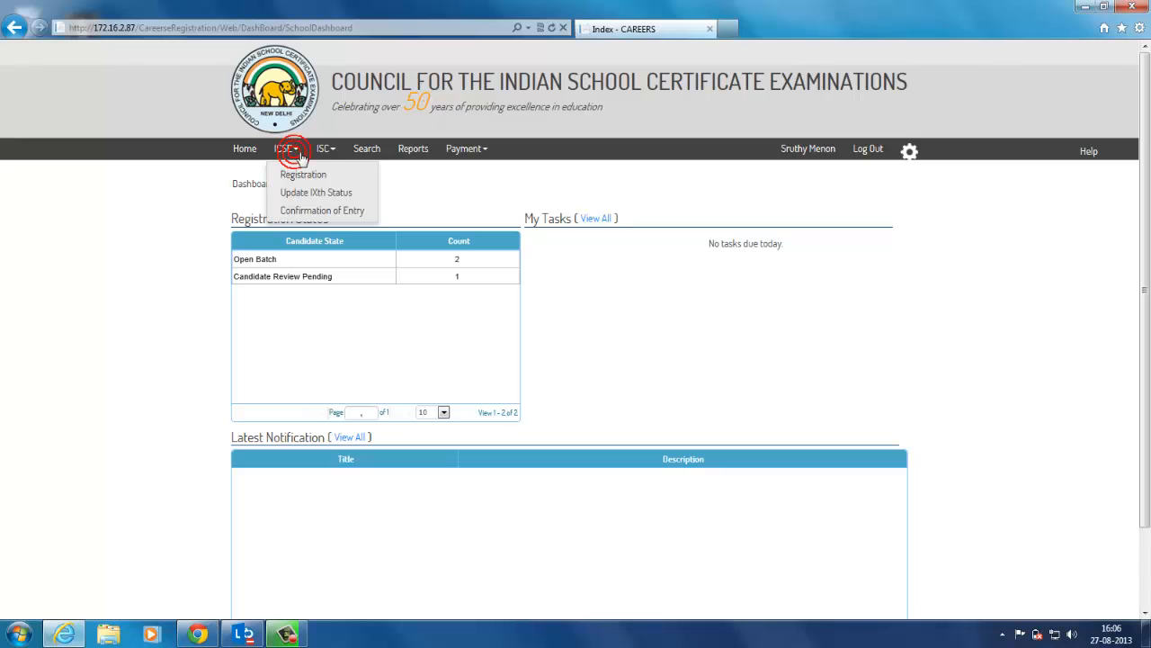
click(325, 152)
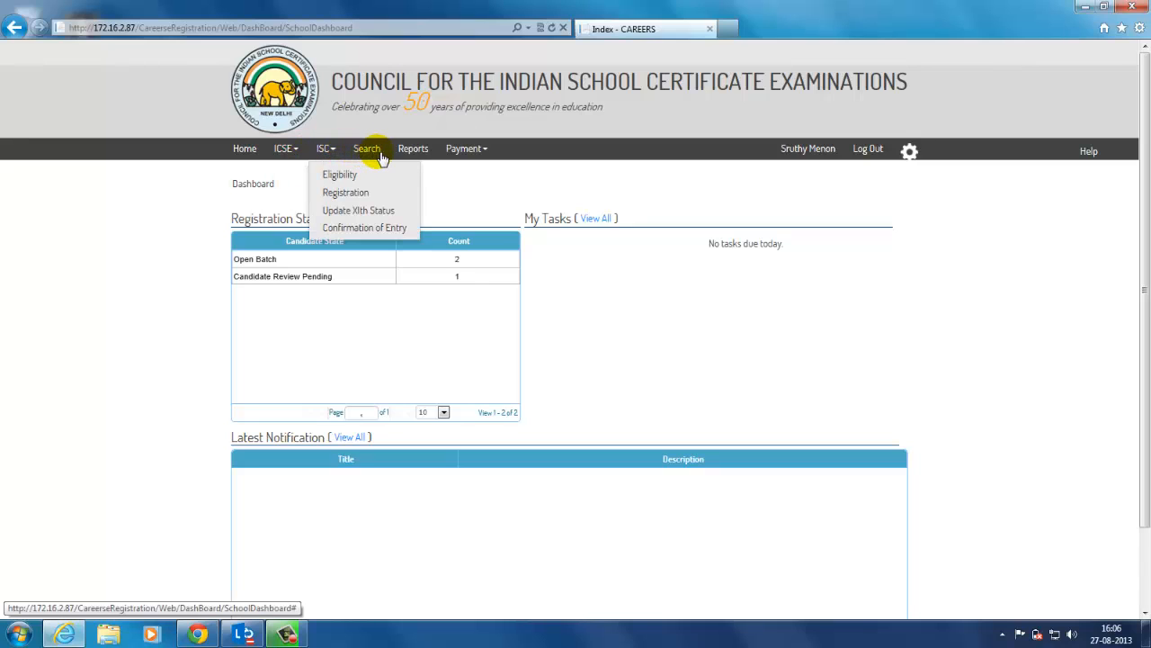
click(486, 150)
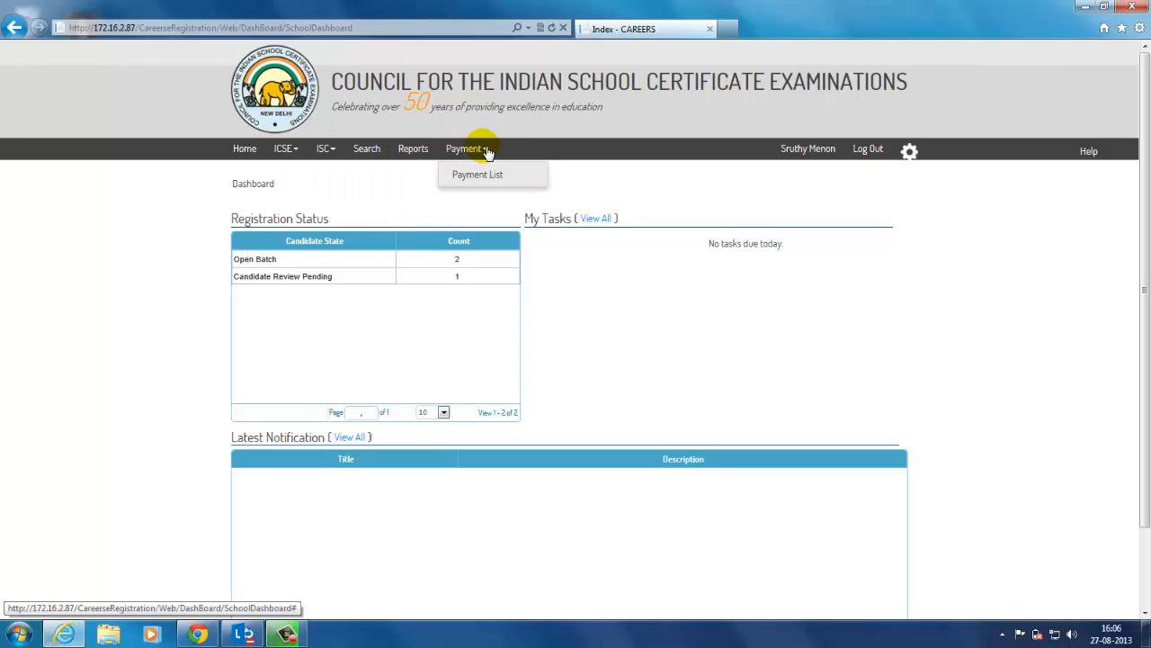
click(340, 205)
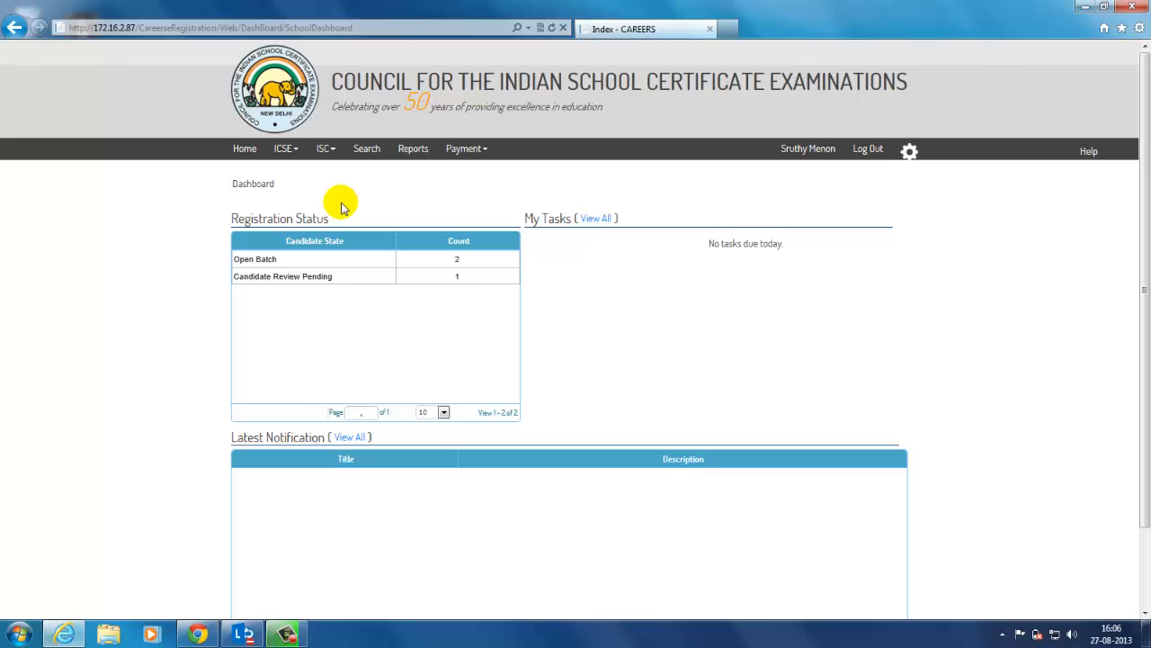
click(296, 154)
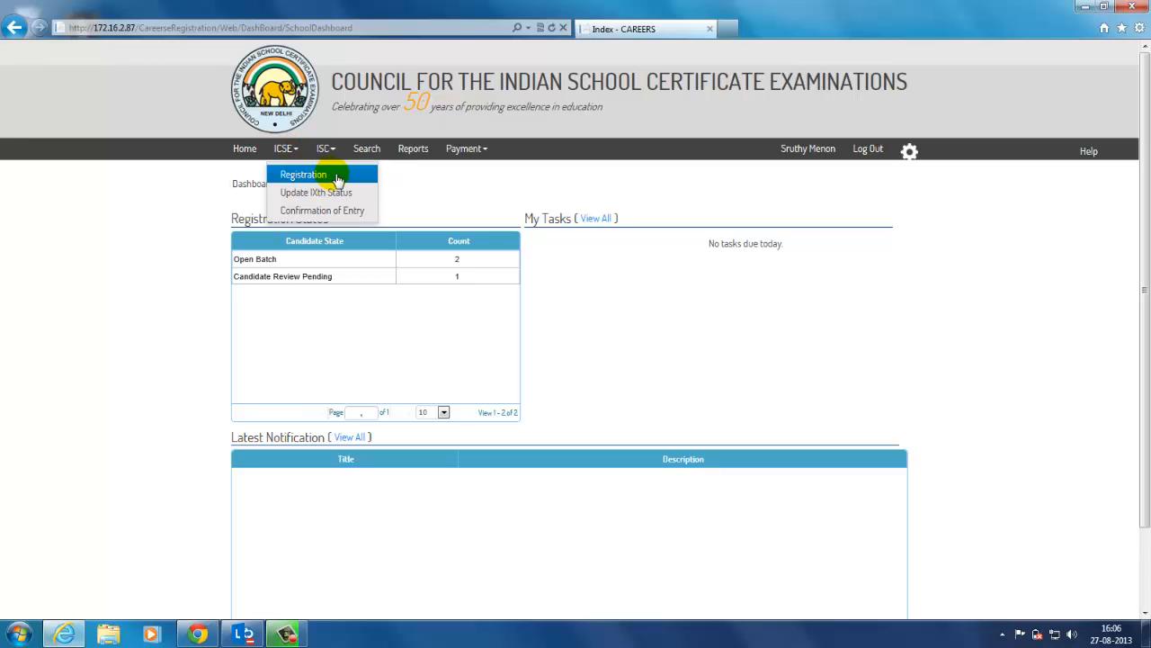
click(335, 176)
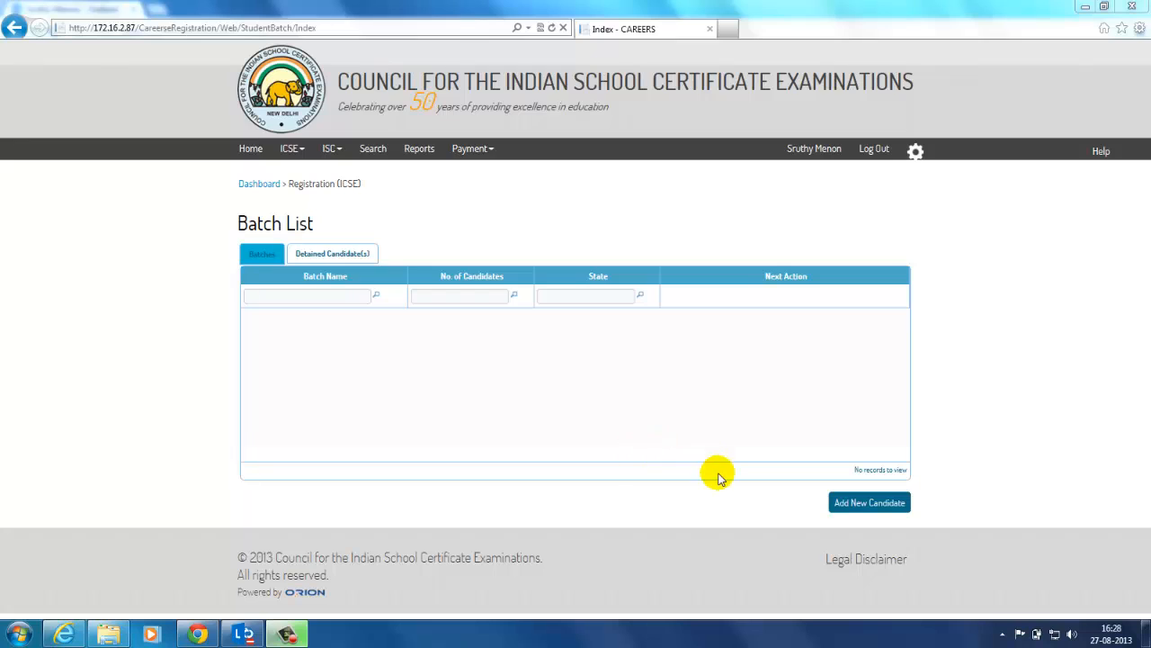
Step: Start a blank ICSE registration via Add New Candidate below the Batch List
click(869, 511)
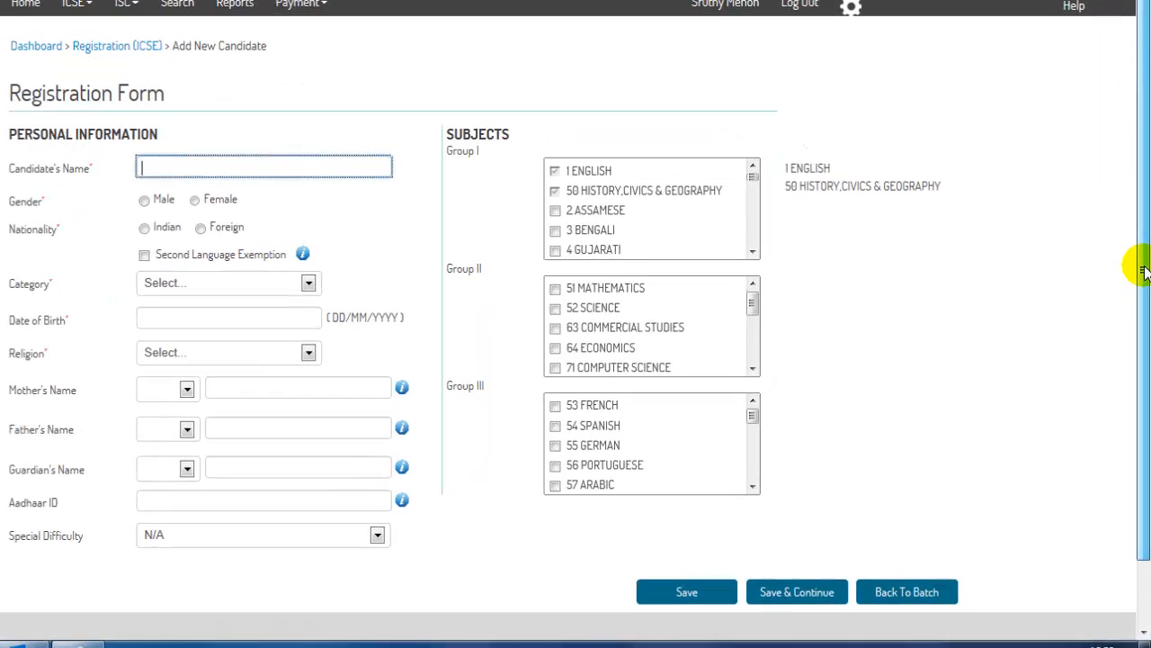
drag(1142, 281, 1132, 219)
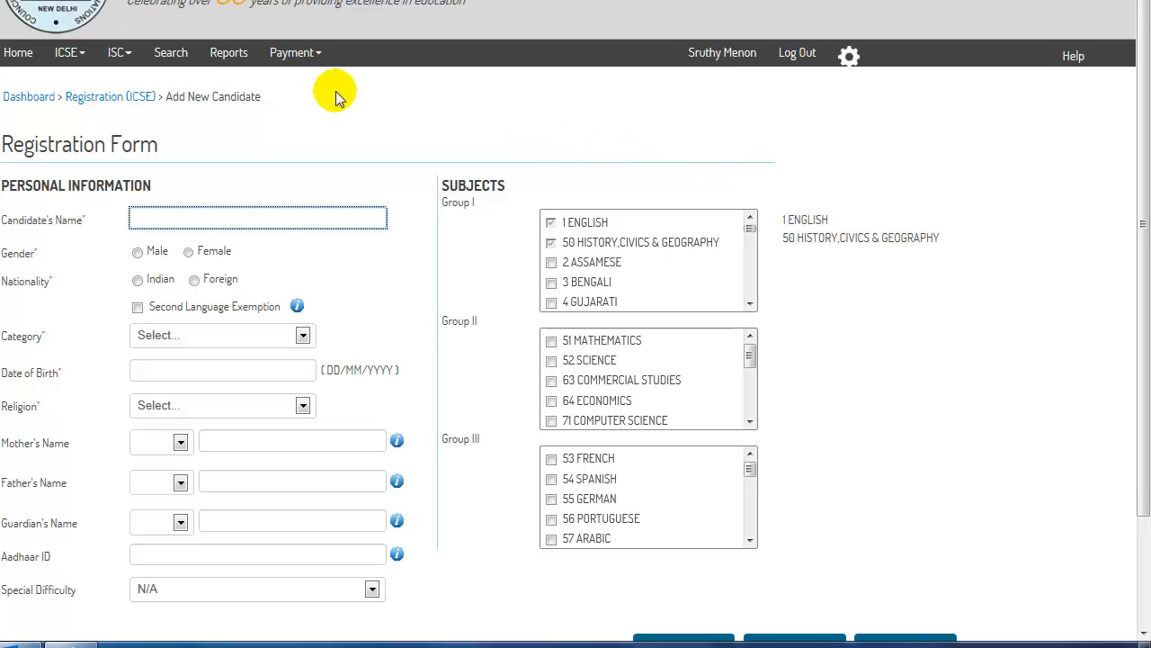
Step: Enter the candidate's full name and set Female, Indian and General category
click(144, 219)
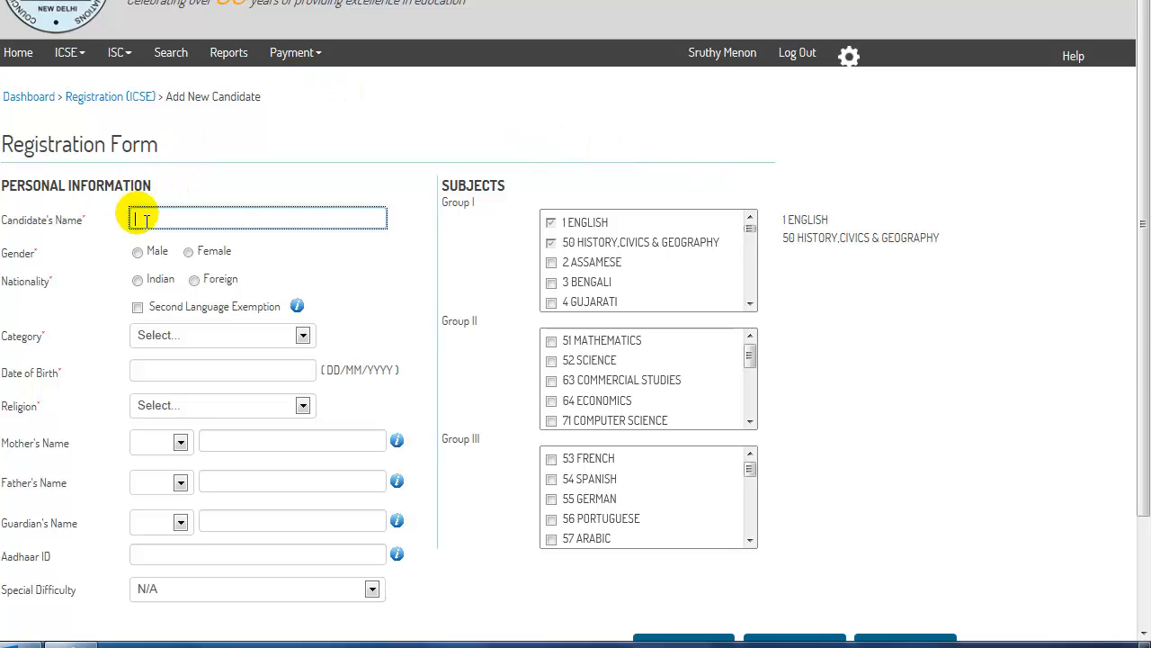
click(188, 253)
click(138, 281)
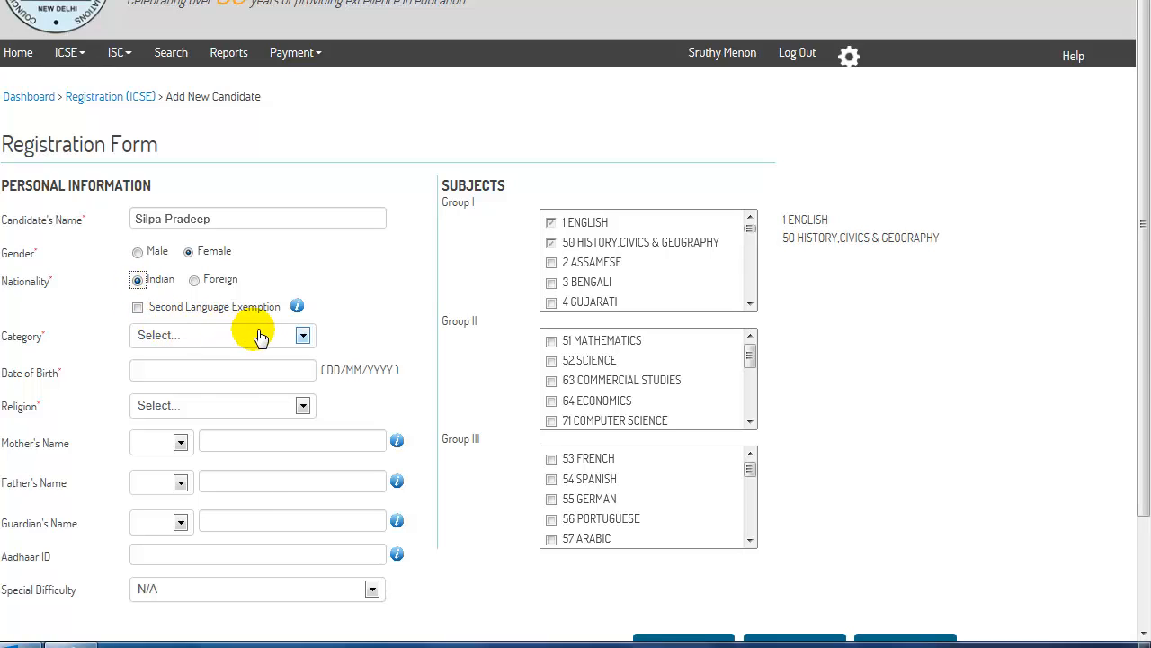
click(302, 336)
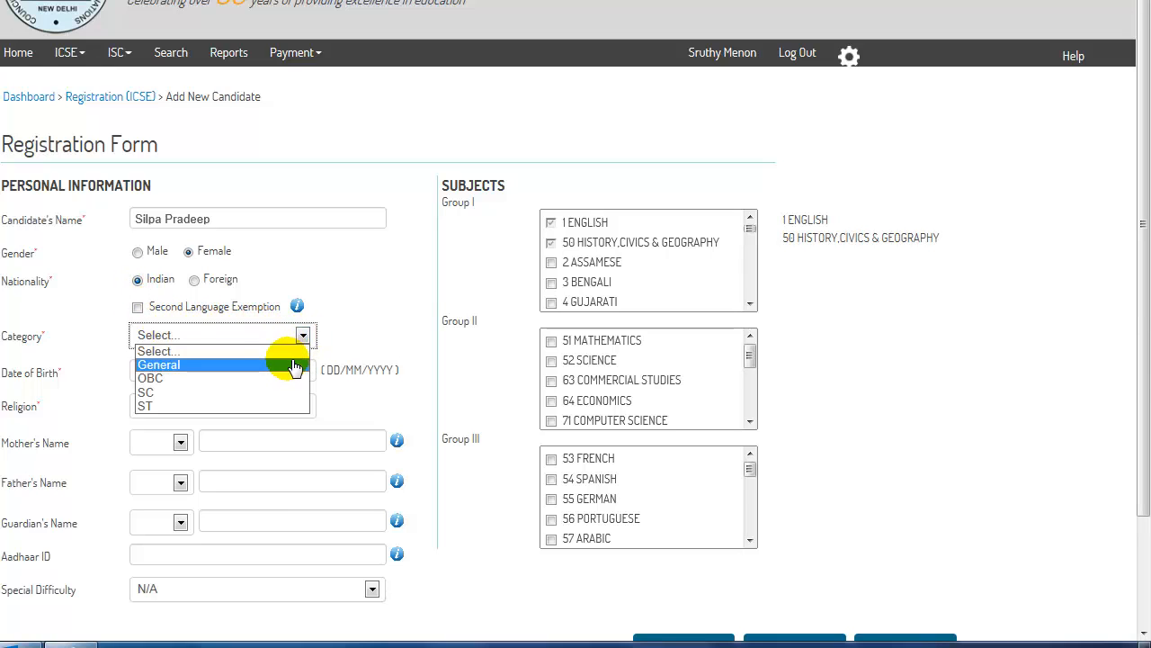
click(292, 365)
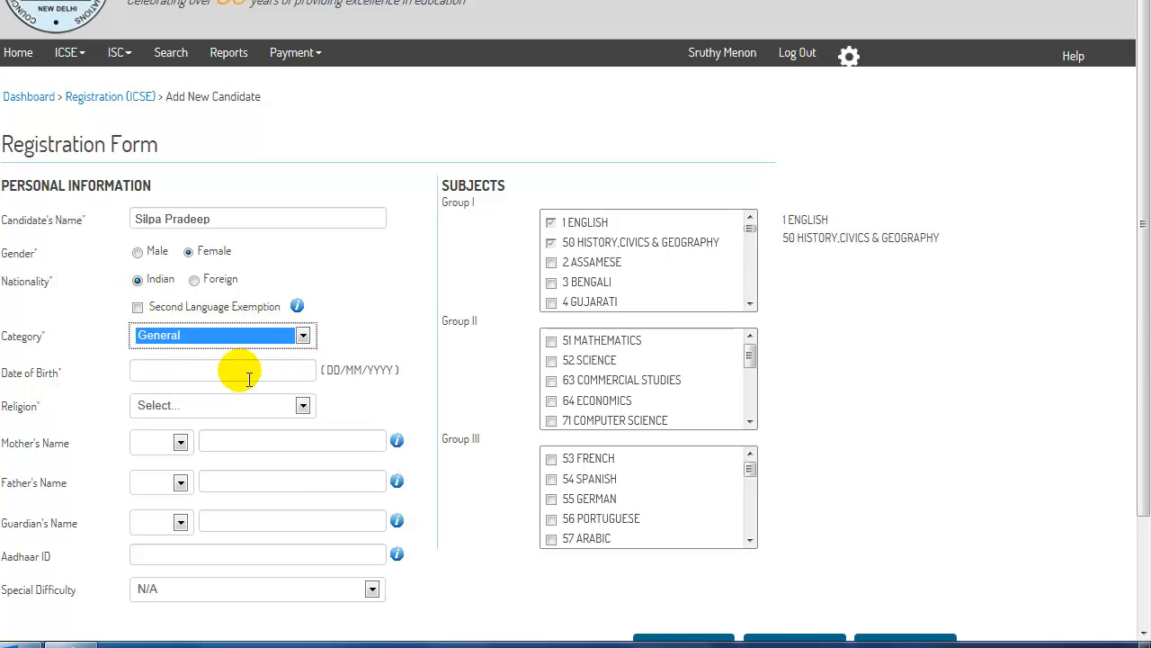
click(171, 379)
click(206, 400)
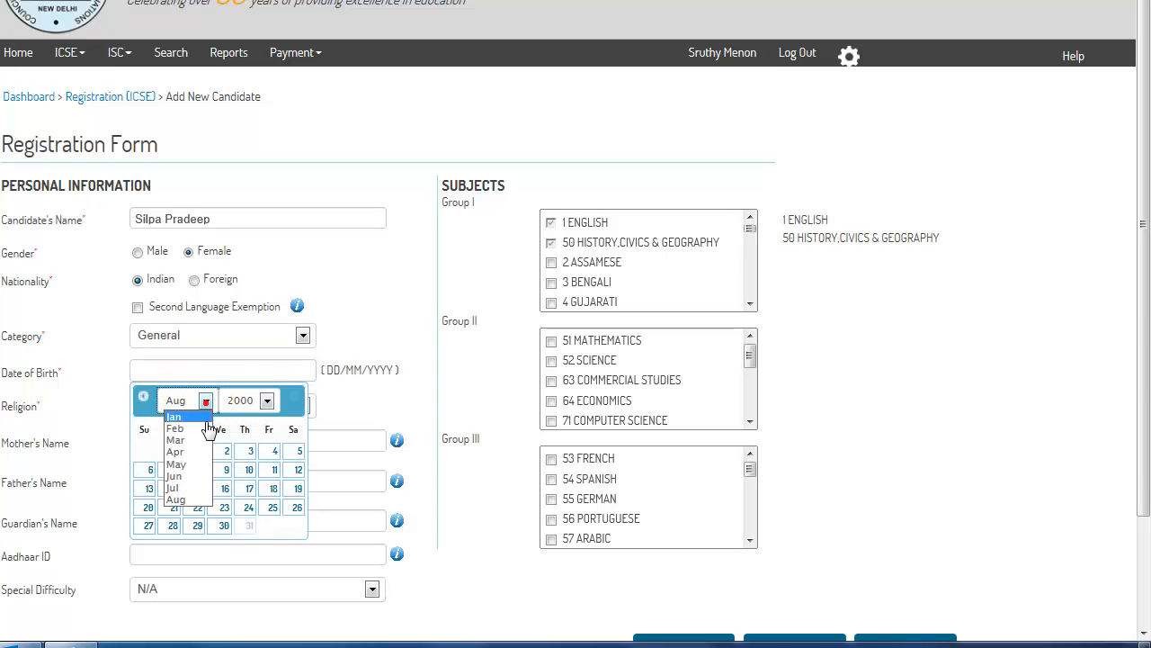
click(177, 440)
click(267, 400)
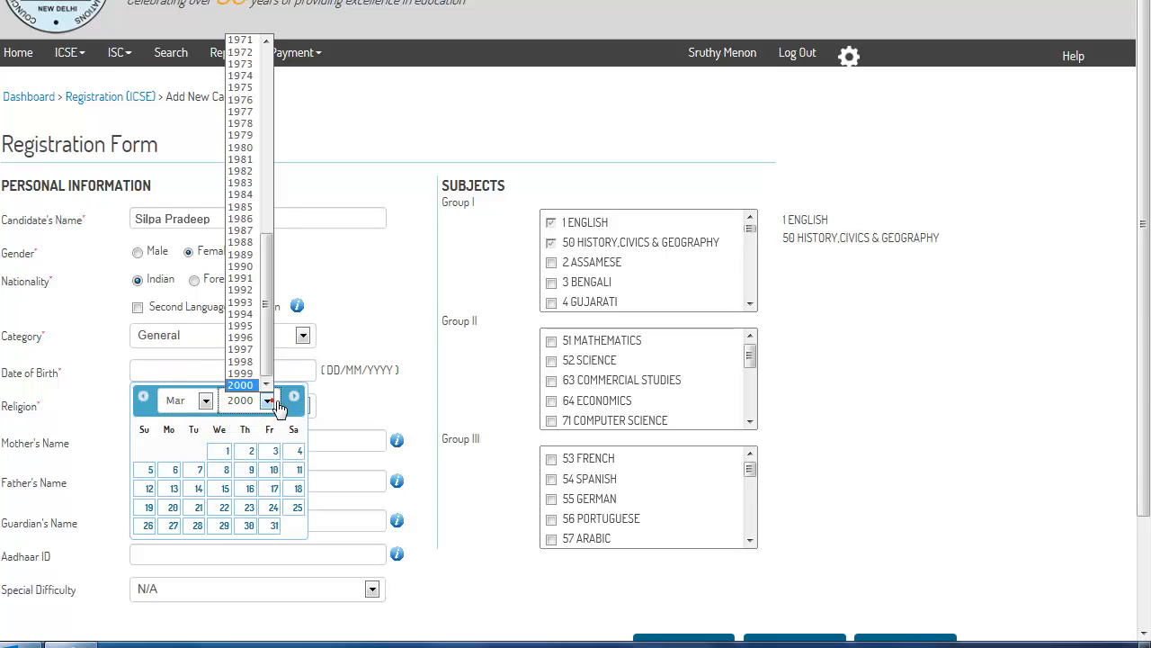
click(241, 373)
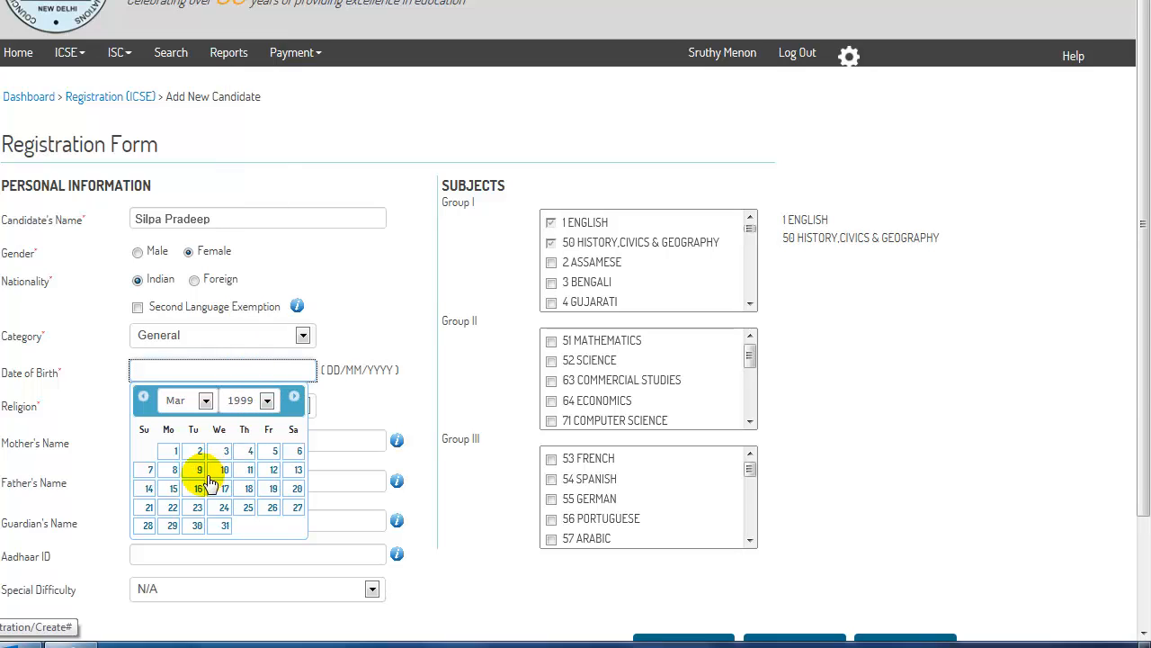
click(177, 470)
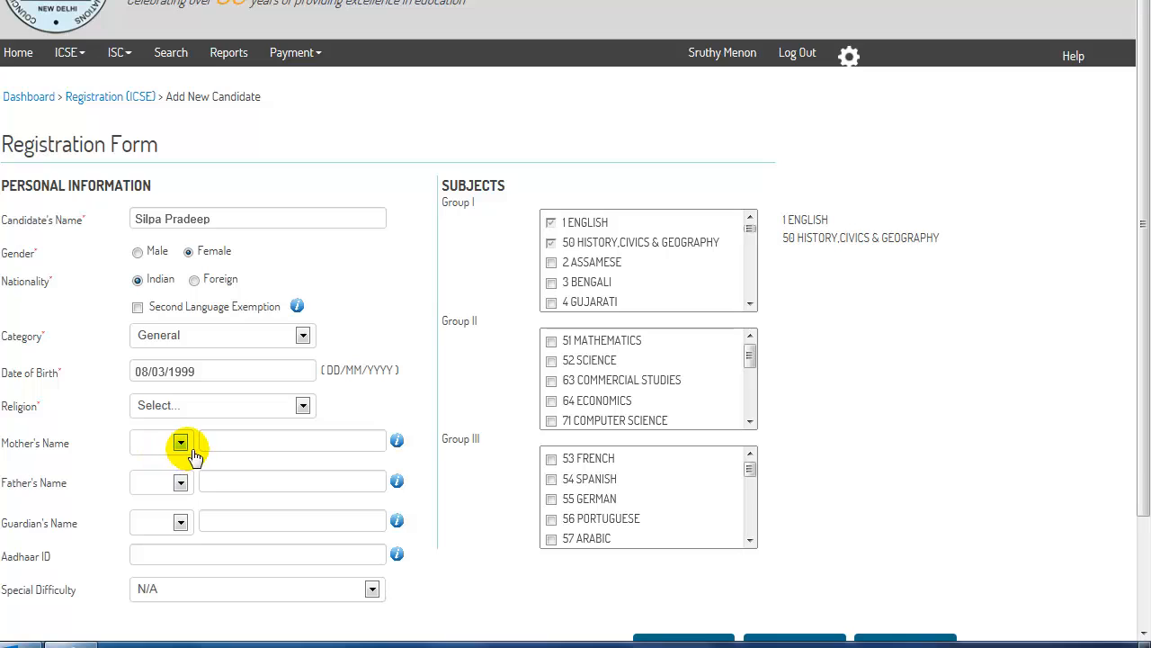
Step: Enter the mother's name with the title Mrs
click(180, 442)
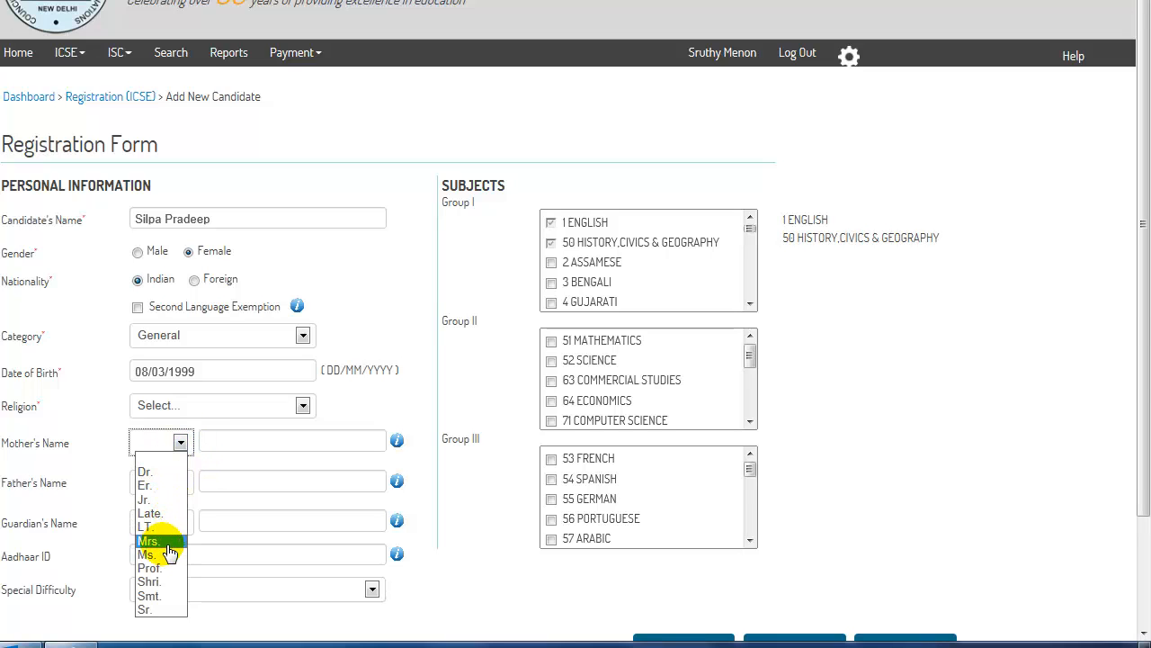
click(162, 543)
click(220, 442)
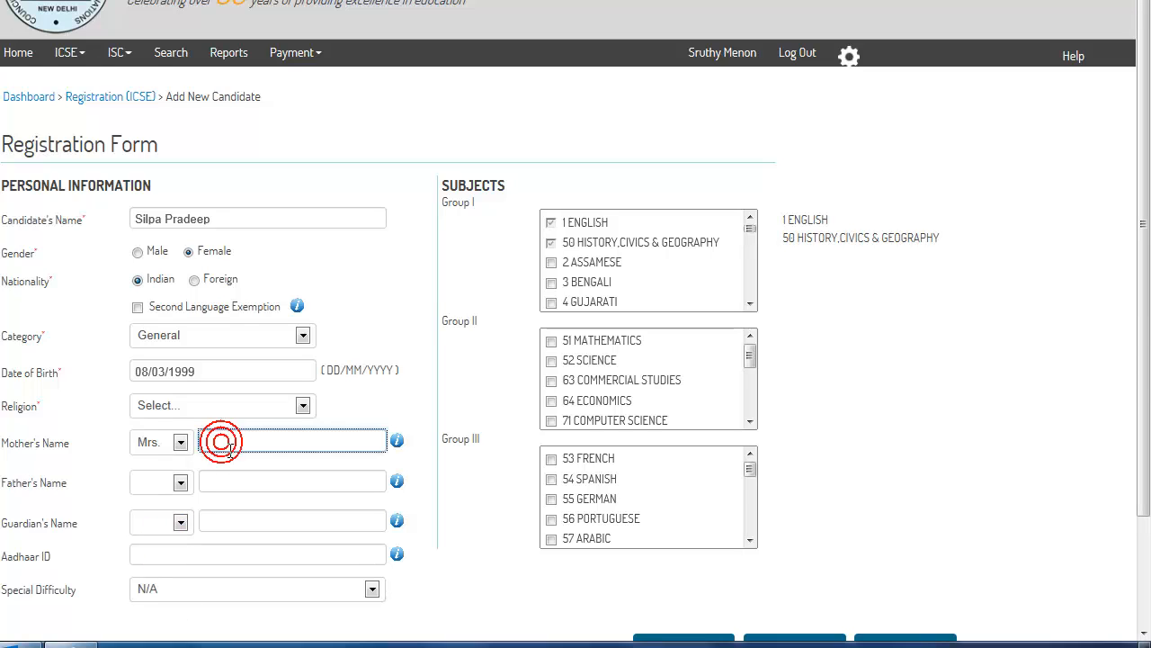
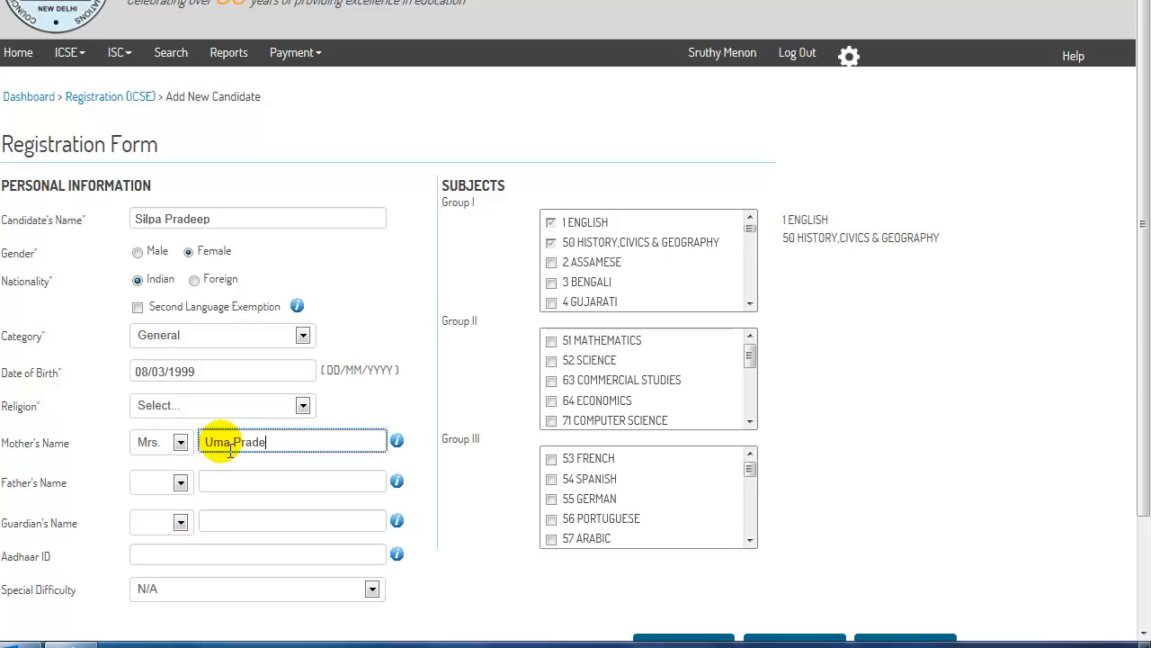
Step: Enter the father's name with the title Mr. and keep Special Difficulty at N/A
click(176, 482)
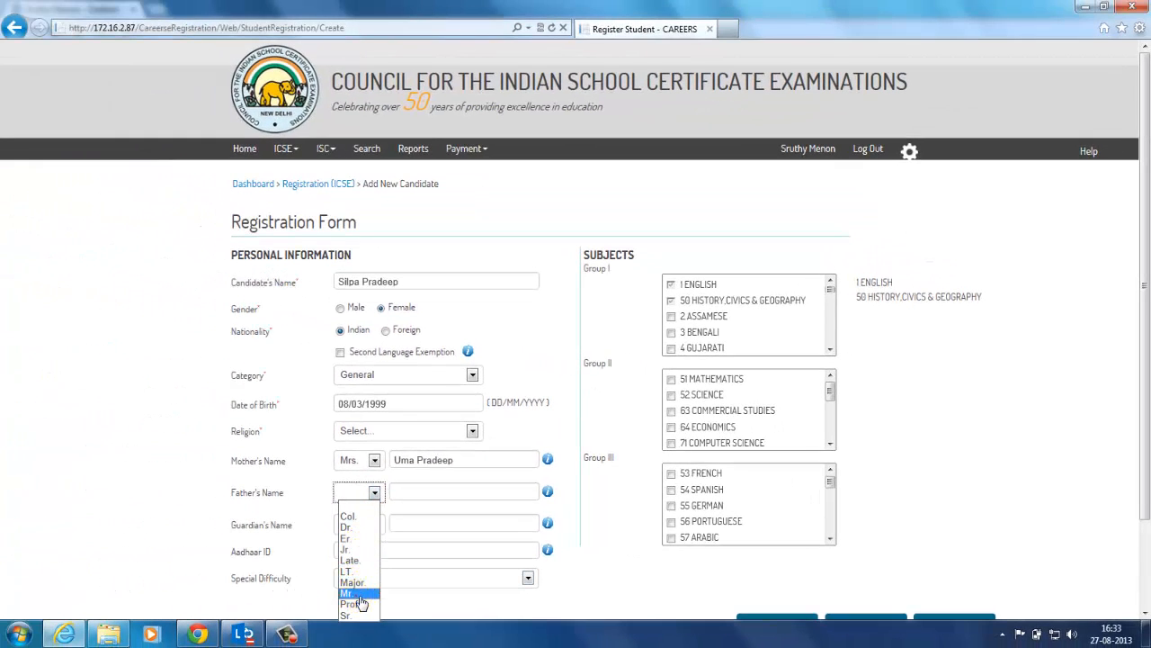
click(359, 593)
click(400, 492)
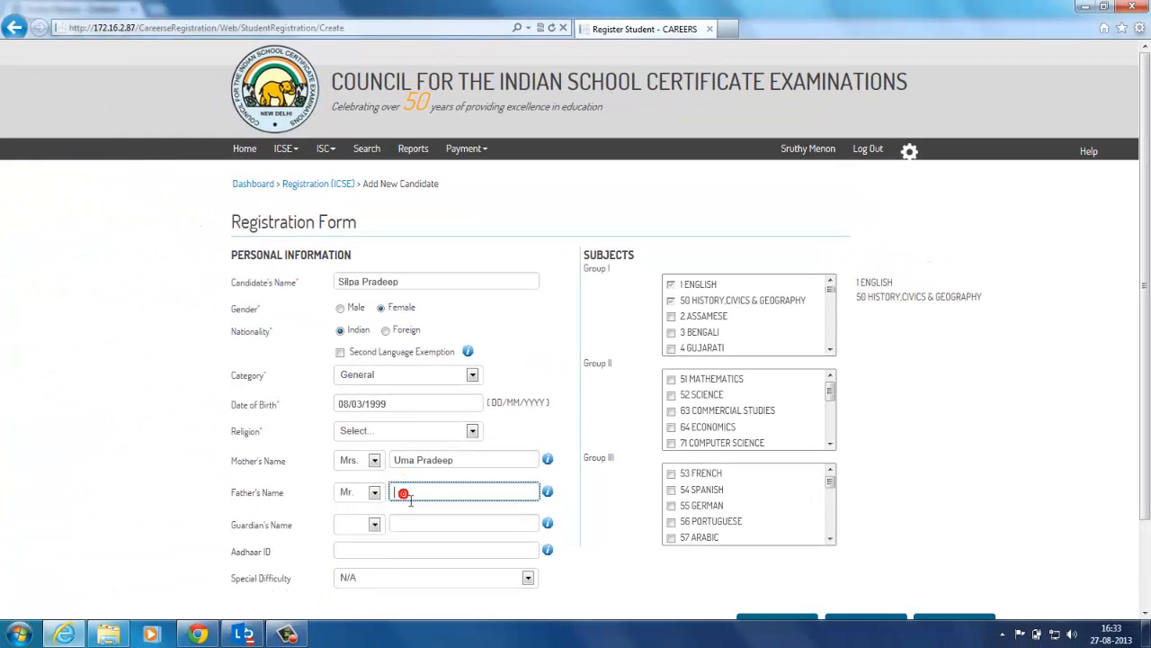
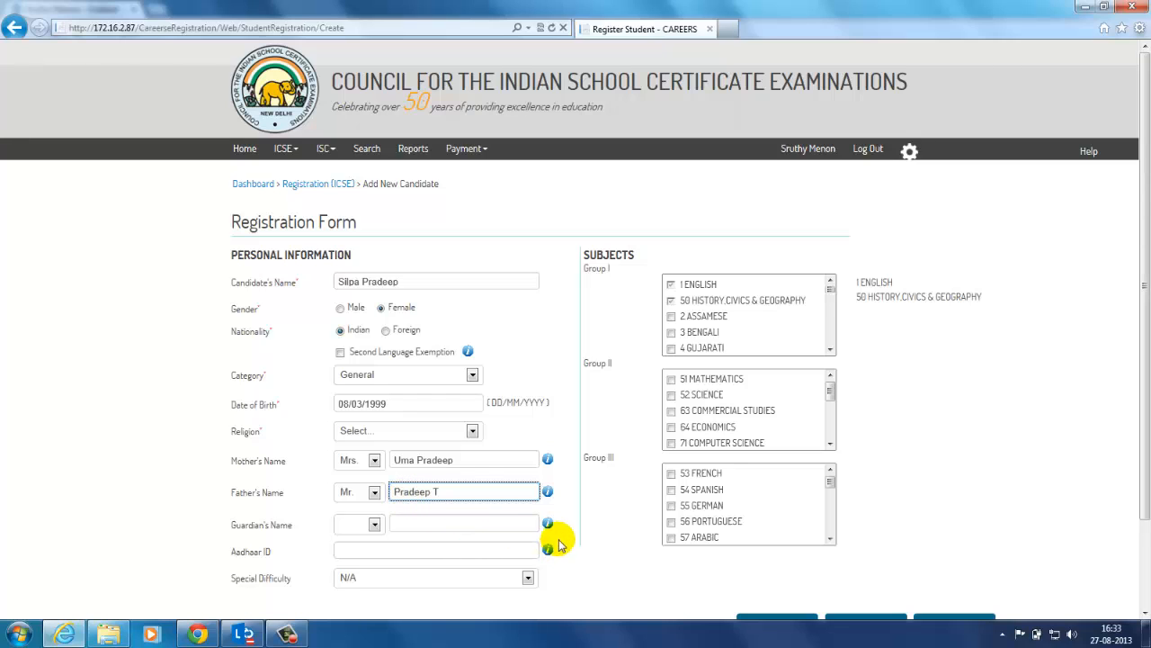
click(527, 580)
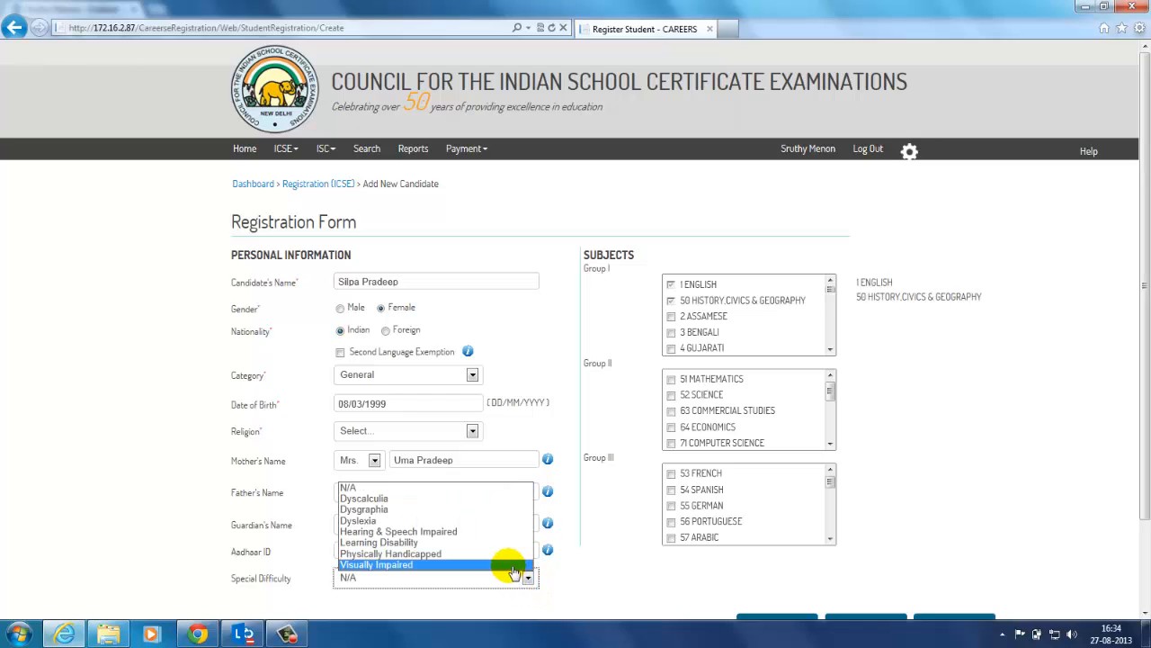
click(505, 487)
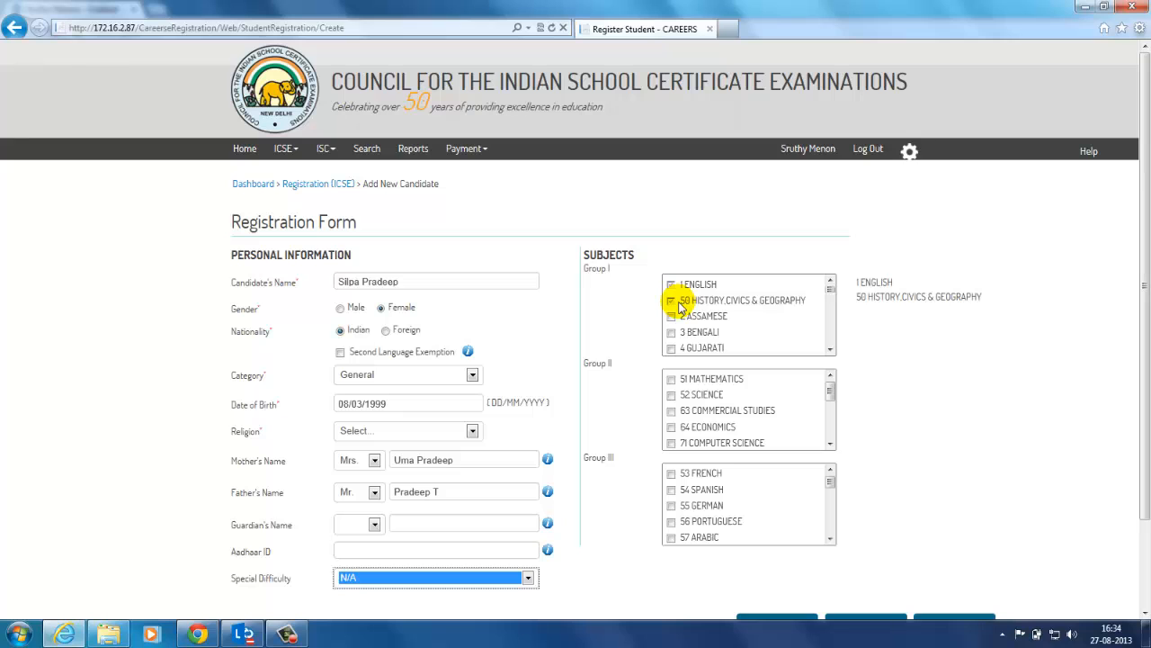
Step: Tick ASSAMESE and BENGALI in Group I, dismissing the four-subject limit warning
click(672, 316)
click(672, 331)
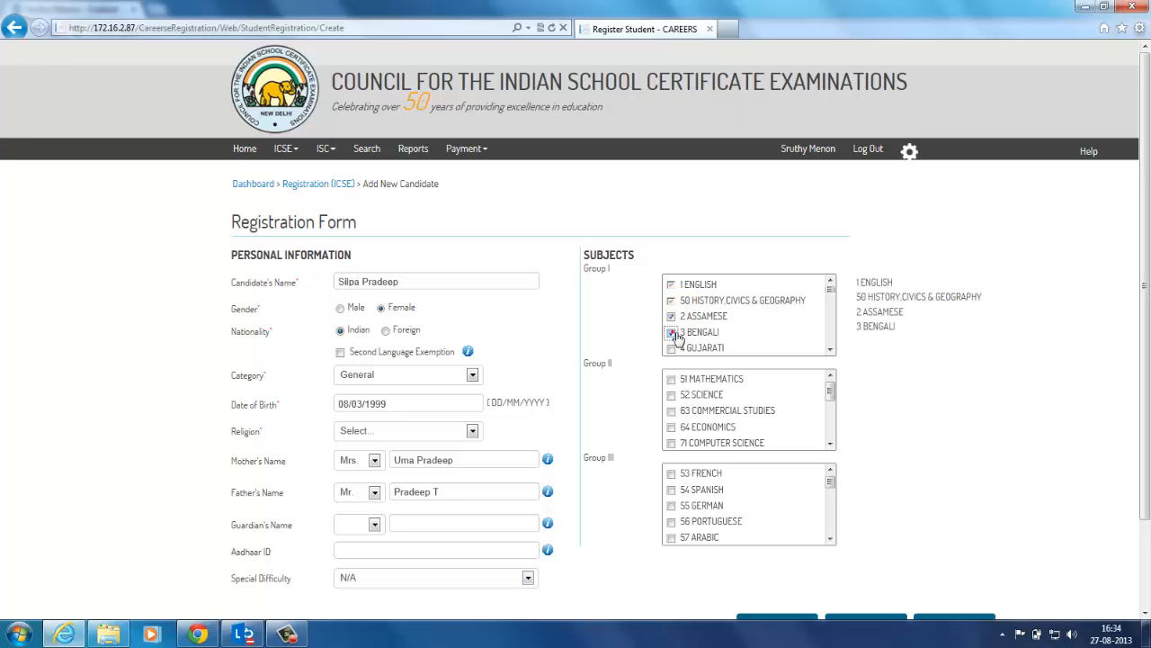
click(673, 348)
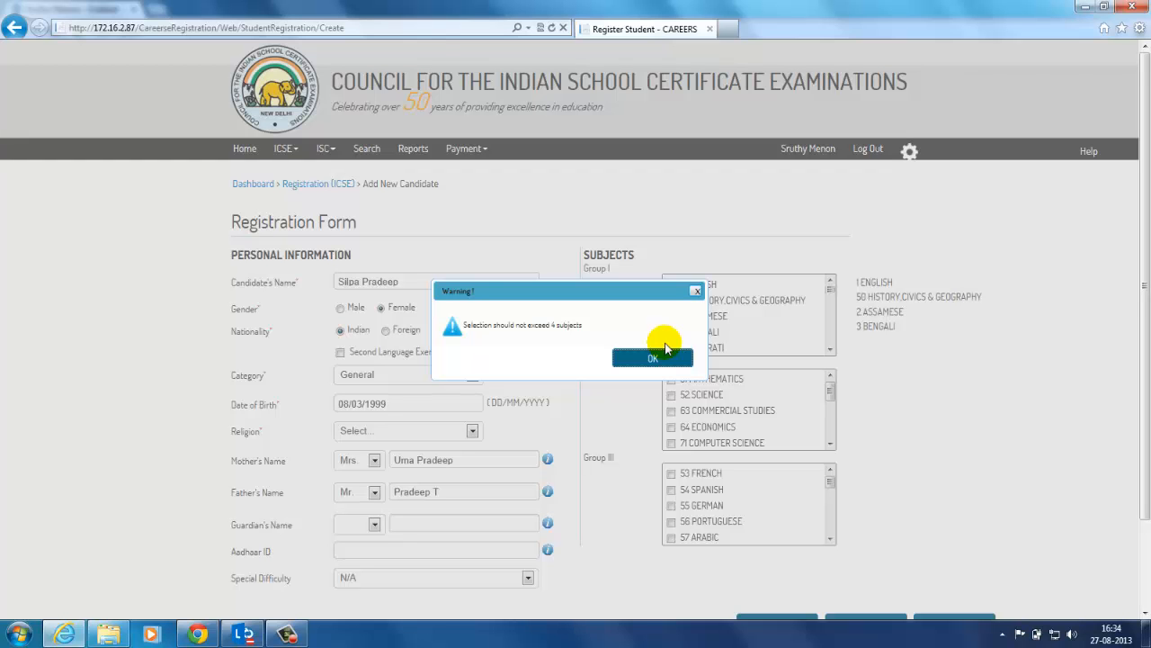
click(820, 449)
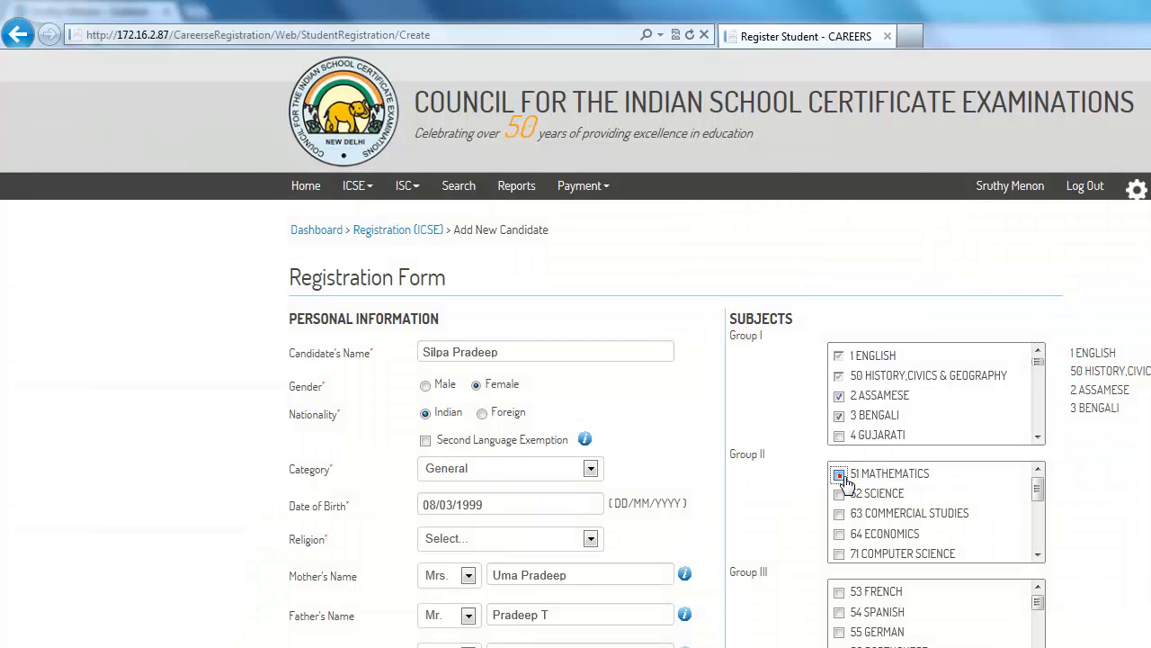
Step: Tick 51 MATHEMATICS, 52 SCIENCE, 63 COMMERCIAL STUDIES and 53 FRENCH
click(840, 475)
click(839, 494)
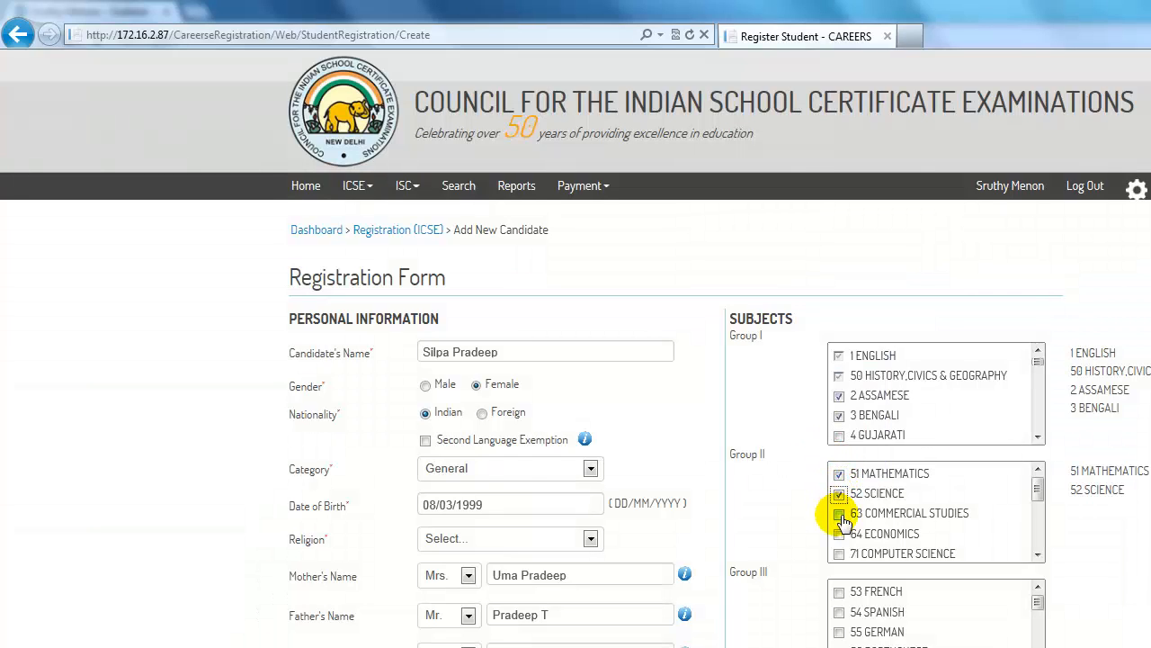
click(839, 513)
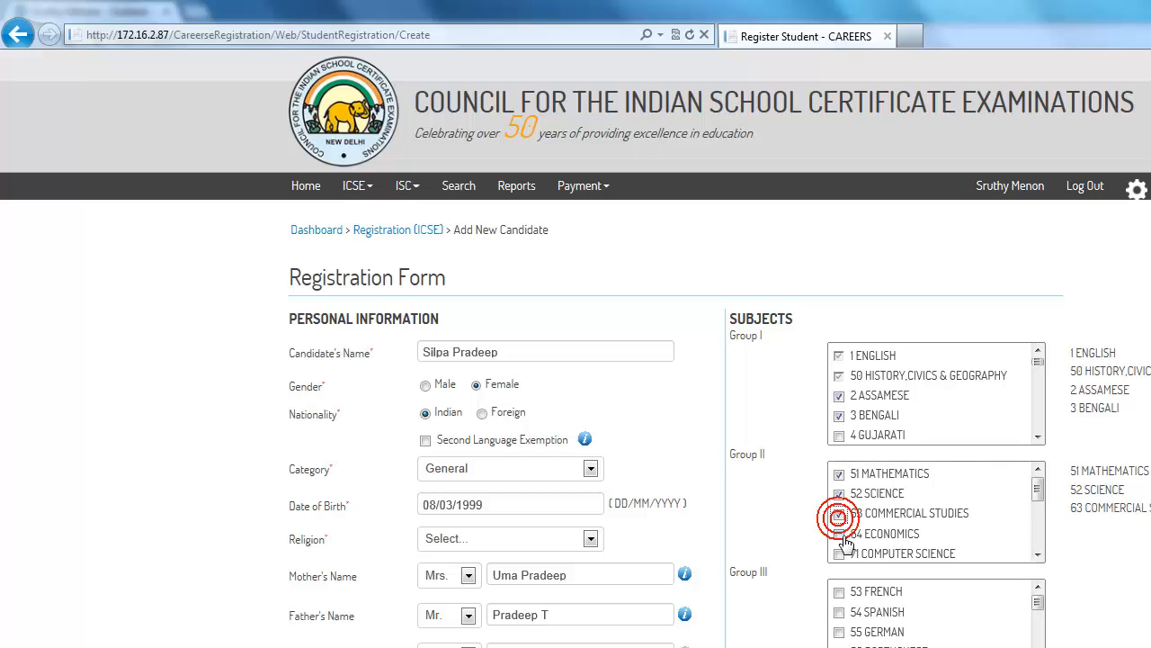
click(839, 592)
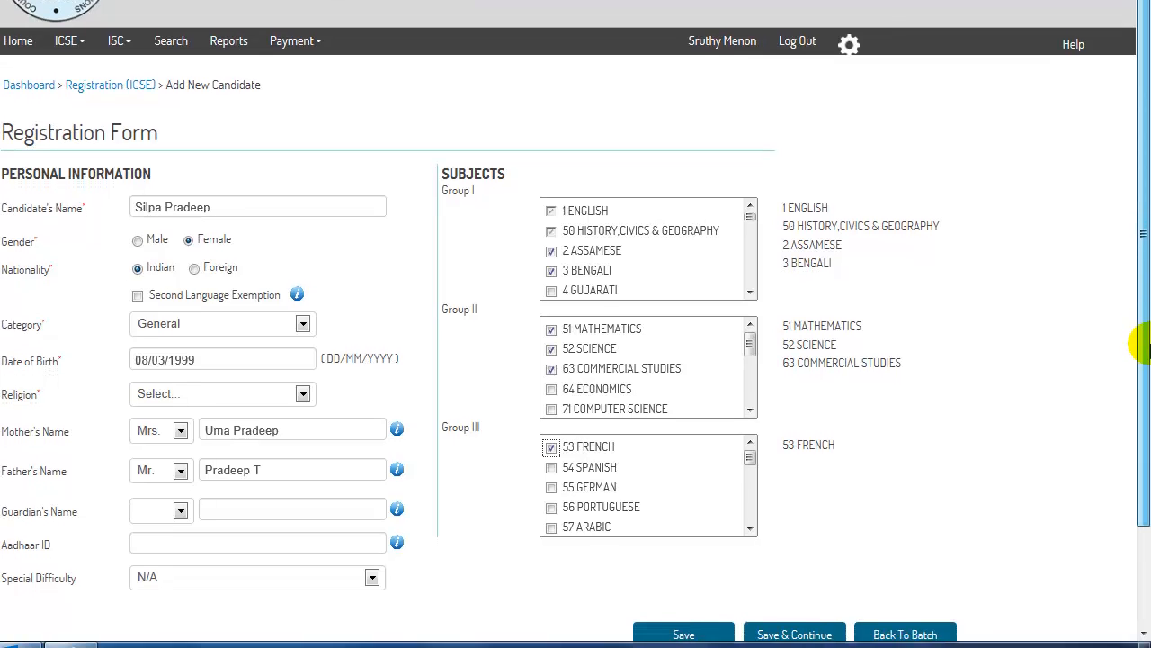
drag(1146, 362, 1146, 394)
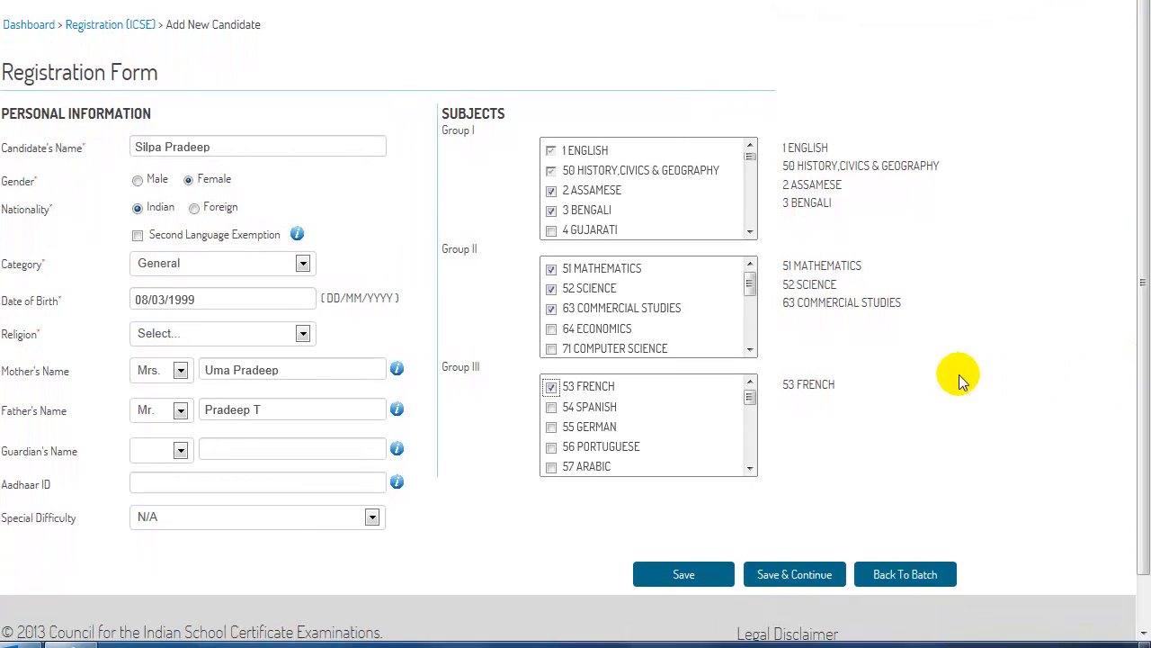
Step: Set Religion to Hindu after the first save attempt is rejected
click(691, 583)
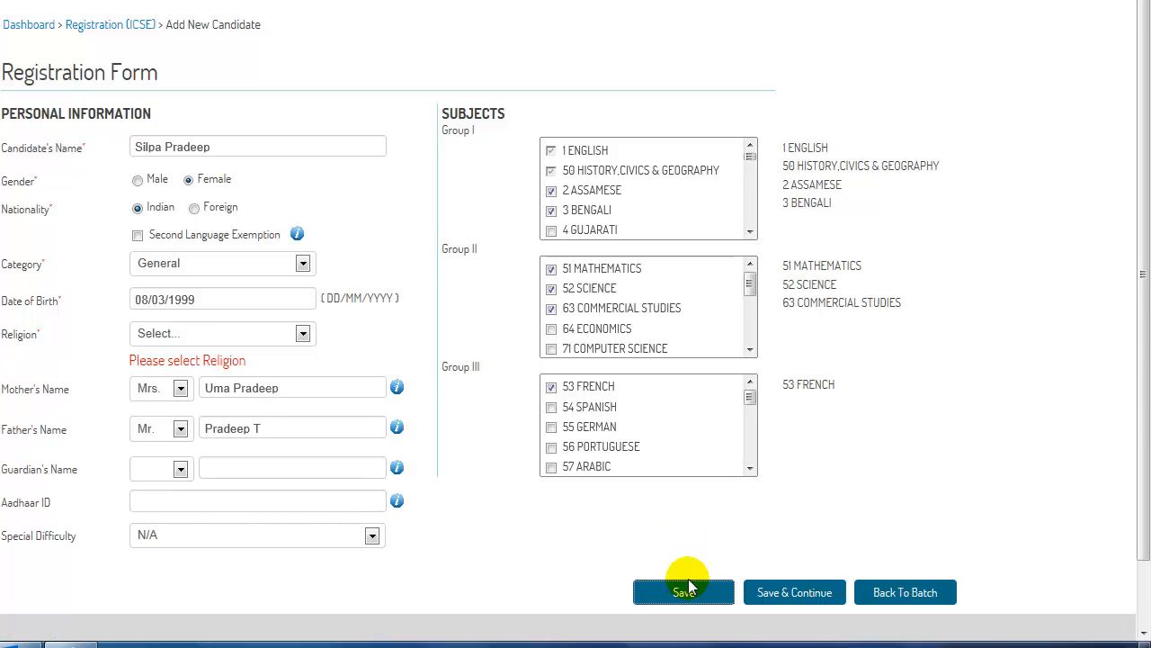
click(304, 336)
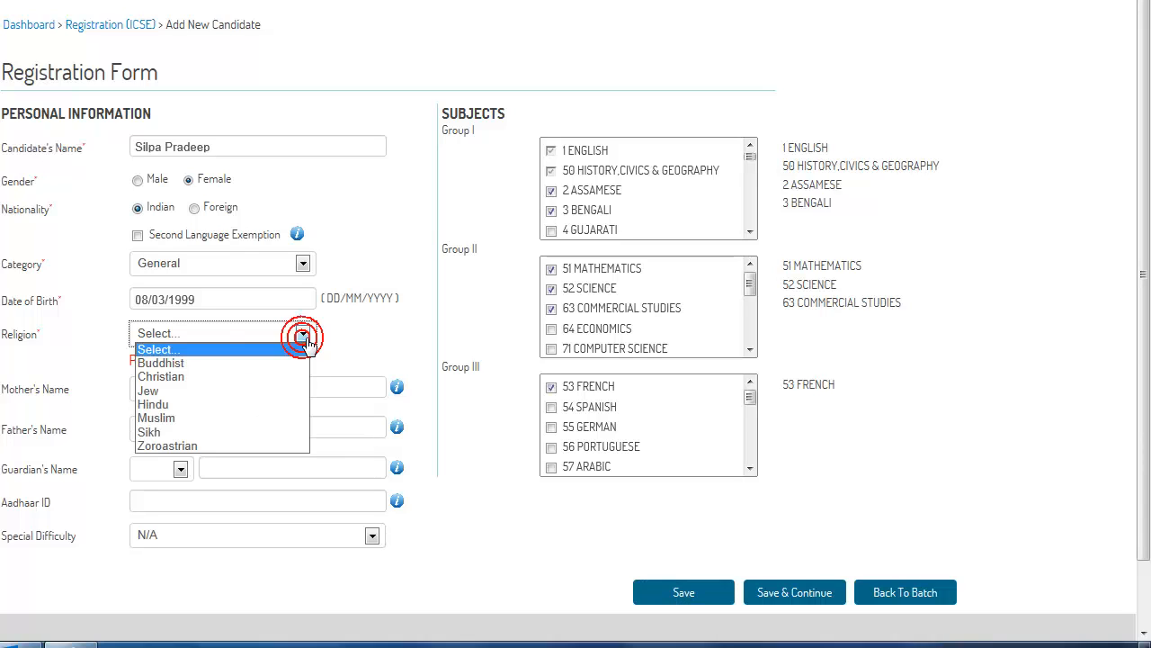
click(270, 404)
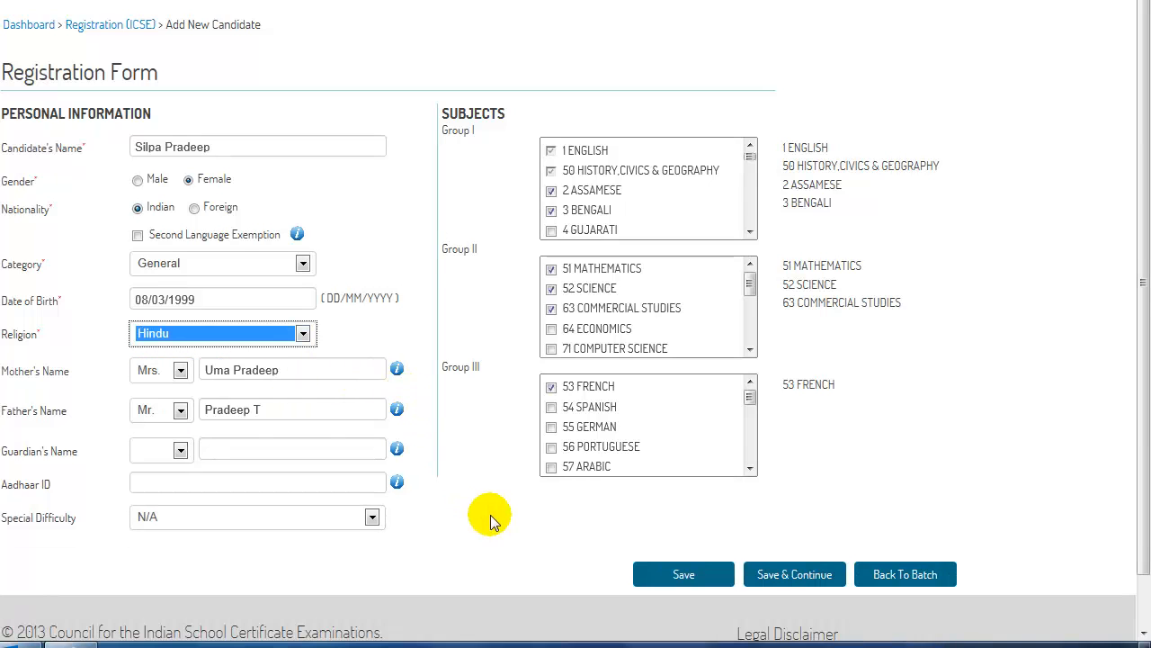
Step: Save the candidate, then use Save & Continue for a fresh blank form
click(686, 585)
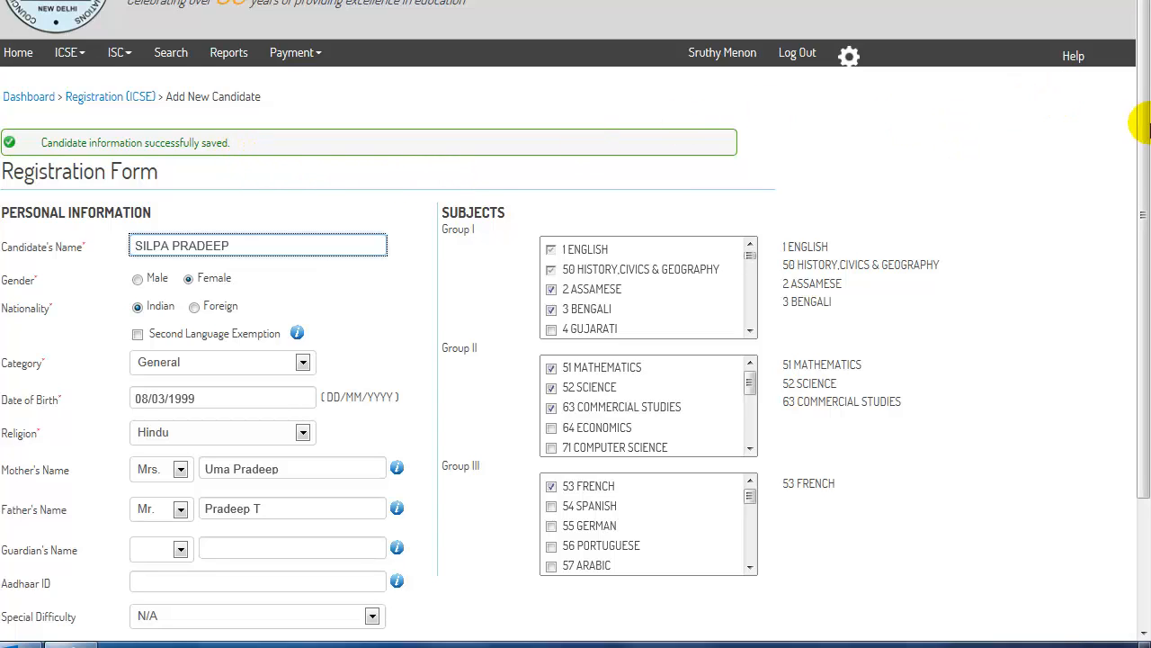
drag(1139, 169, 1150, 360)
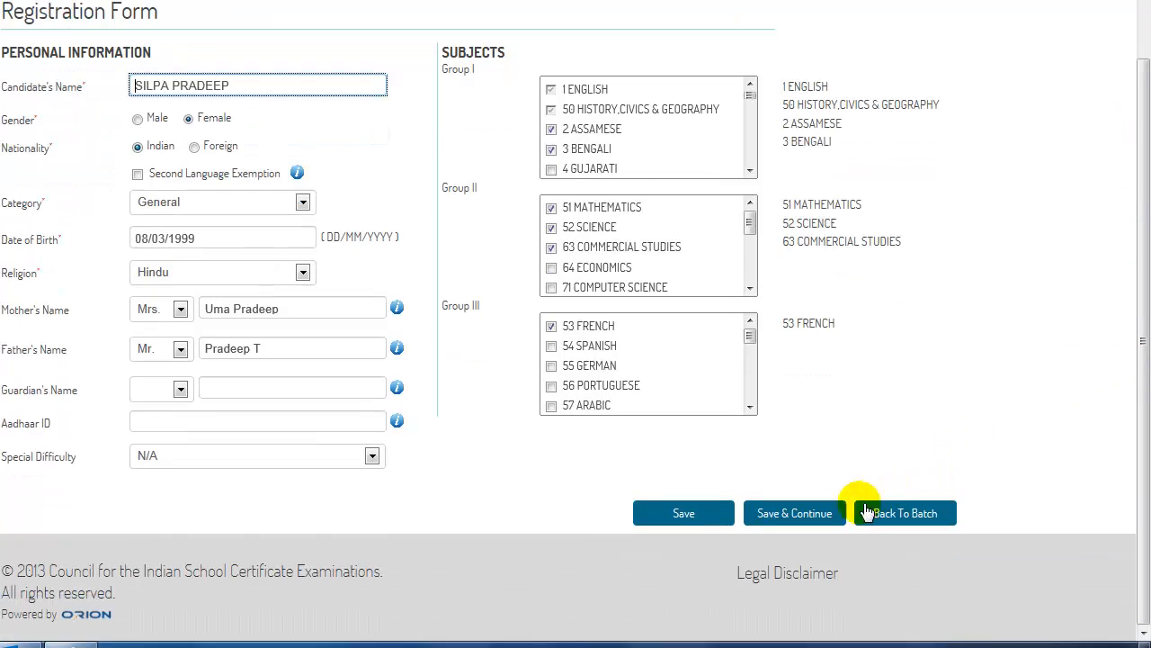
click(795, 517)
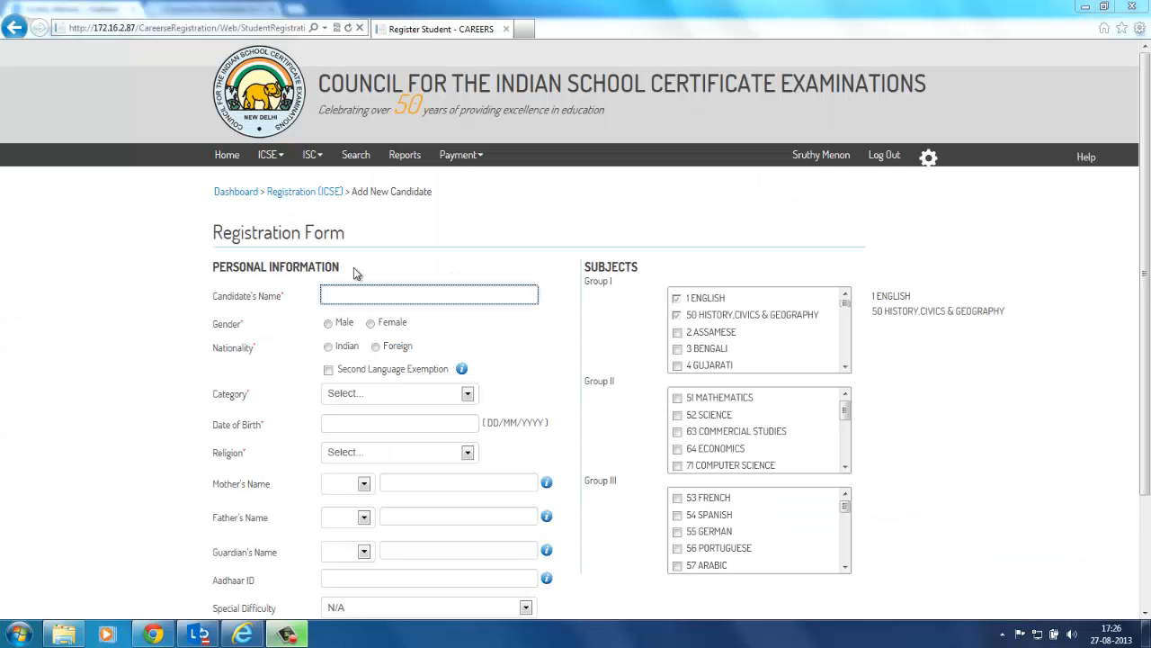
Step: Enter the candidate's name, Male, Foreign, Second Language Exemption and General category
click(344, 293)
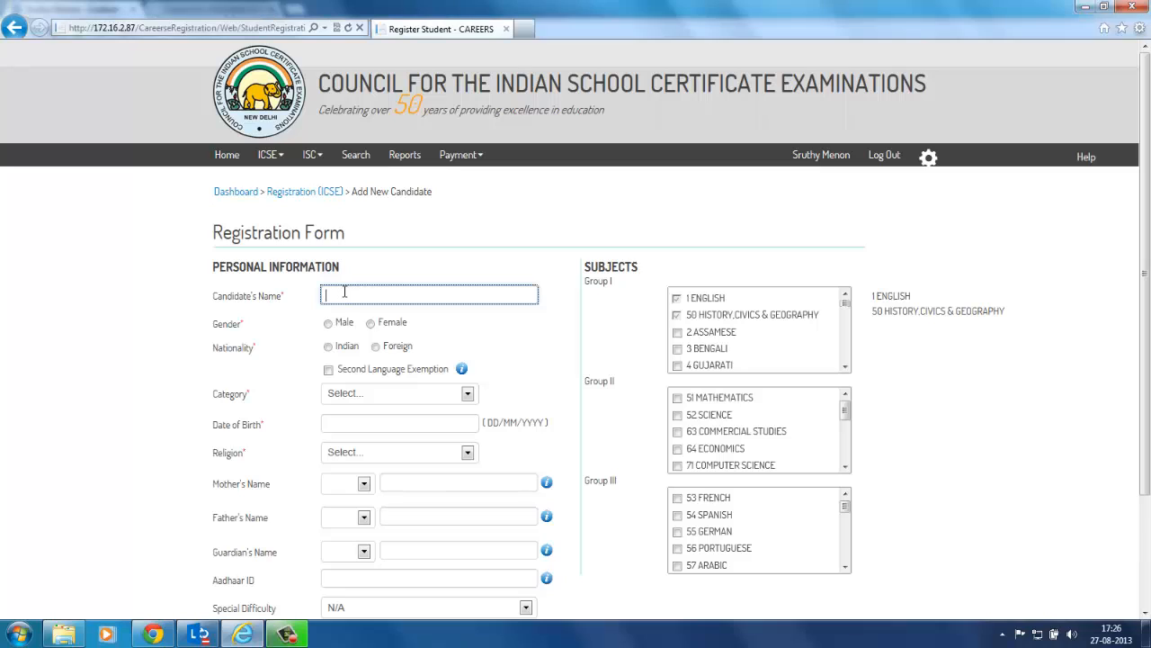
click(328, 324)
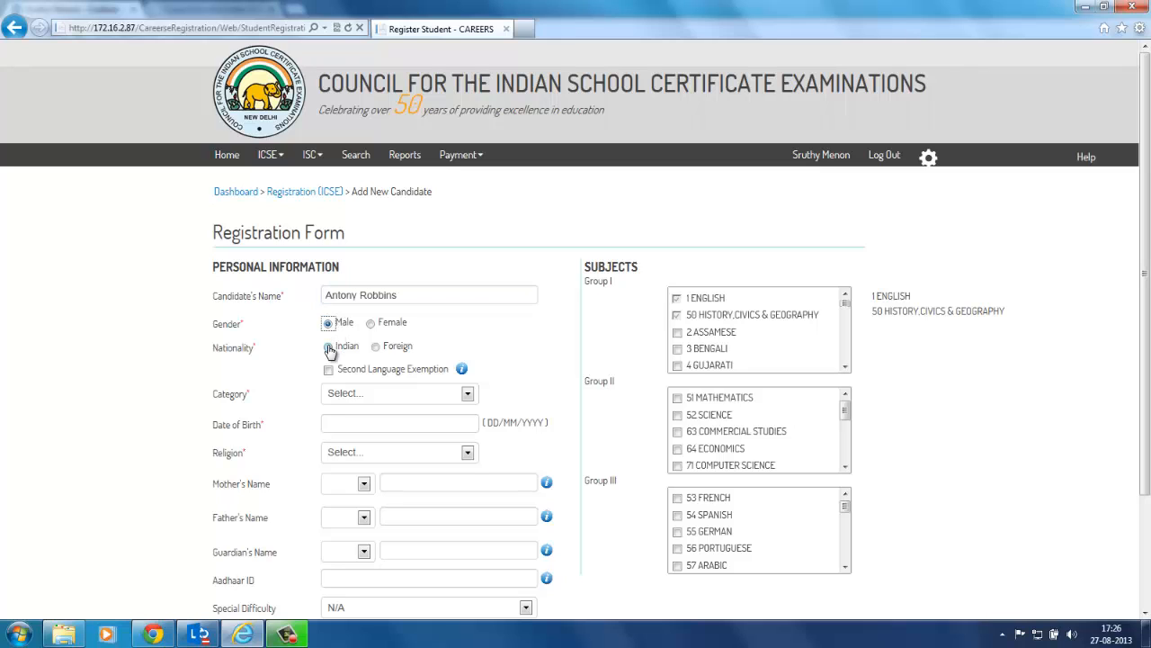
click(376, 347)
click(328, 371)
click(467, 398)
click(455, 418)
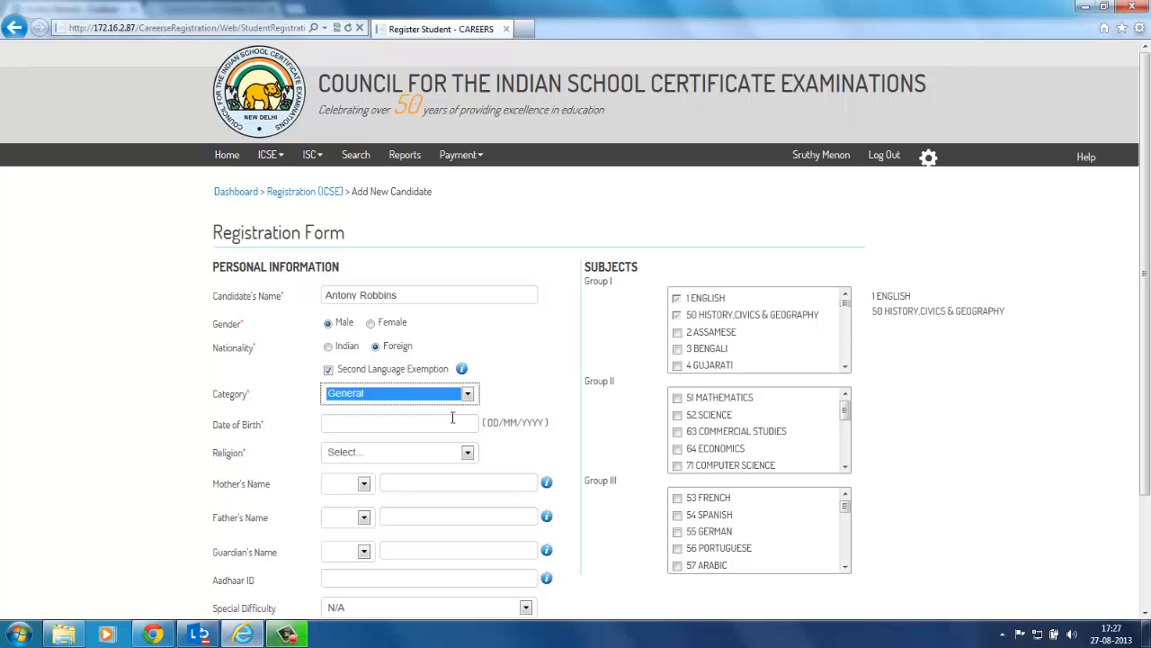
Step: Set the birth date to 11/08/1999 and religion to Christian
click(384, 424)
click(437, 451)
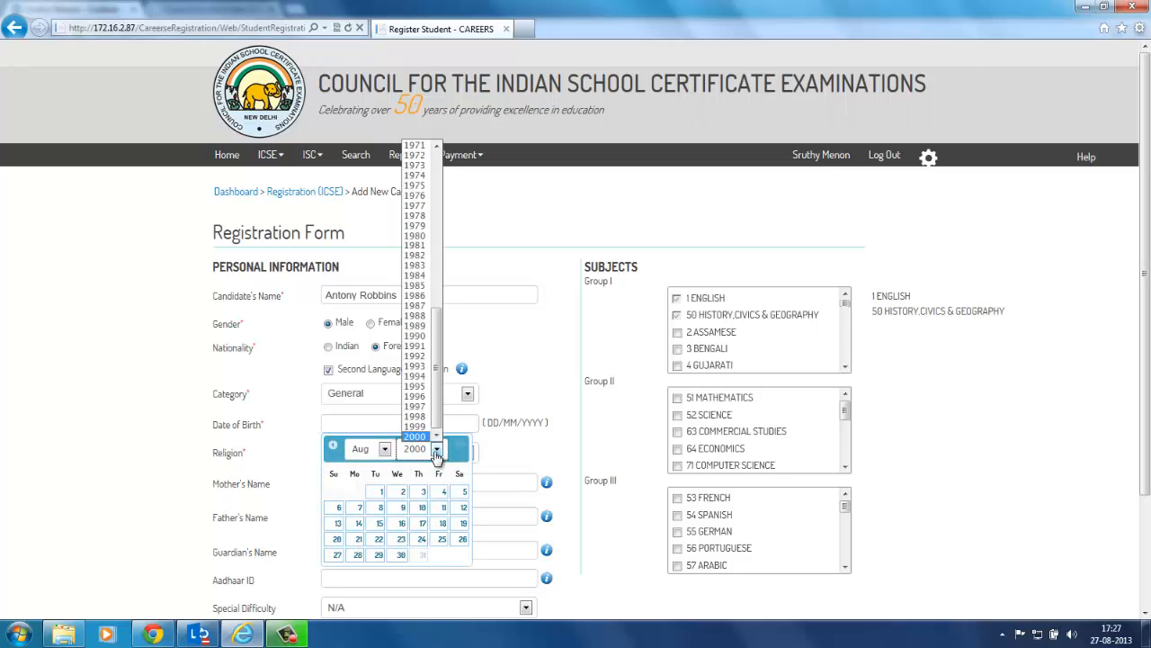
click(427, 432)
click(401, 509)
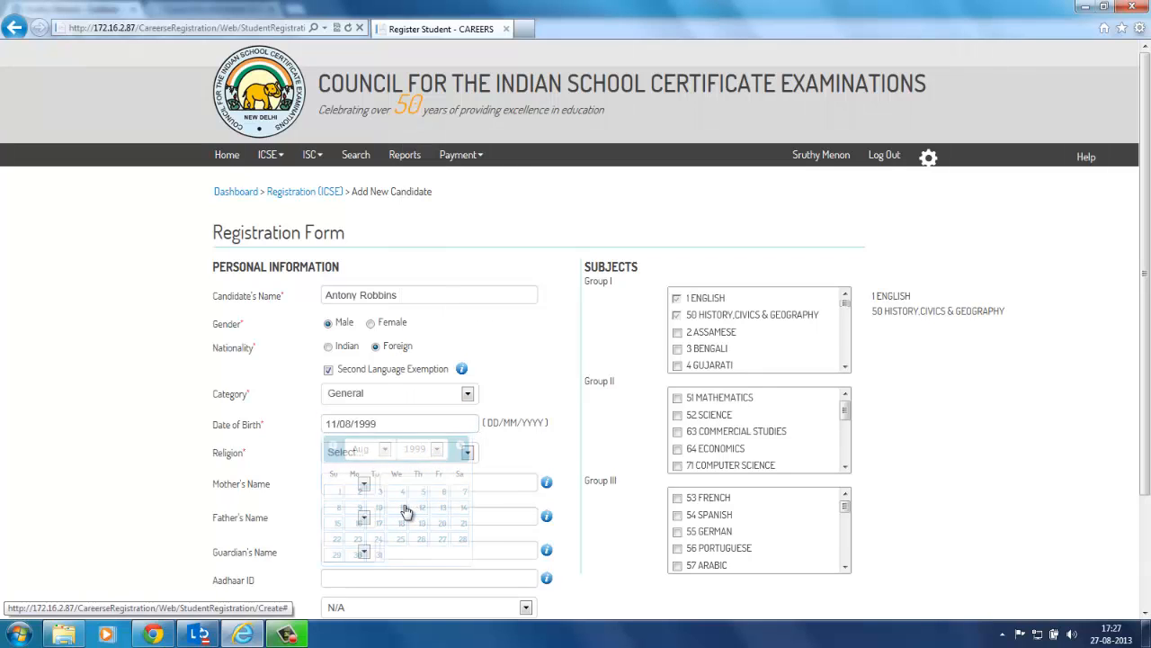
click(469, 458)
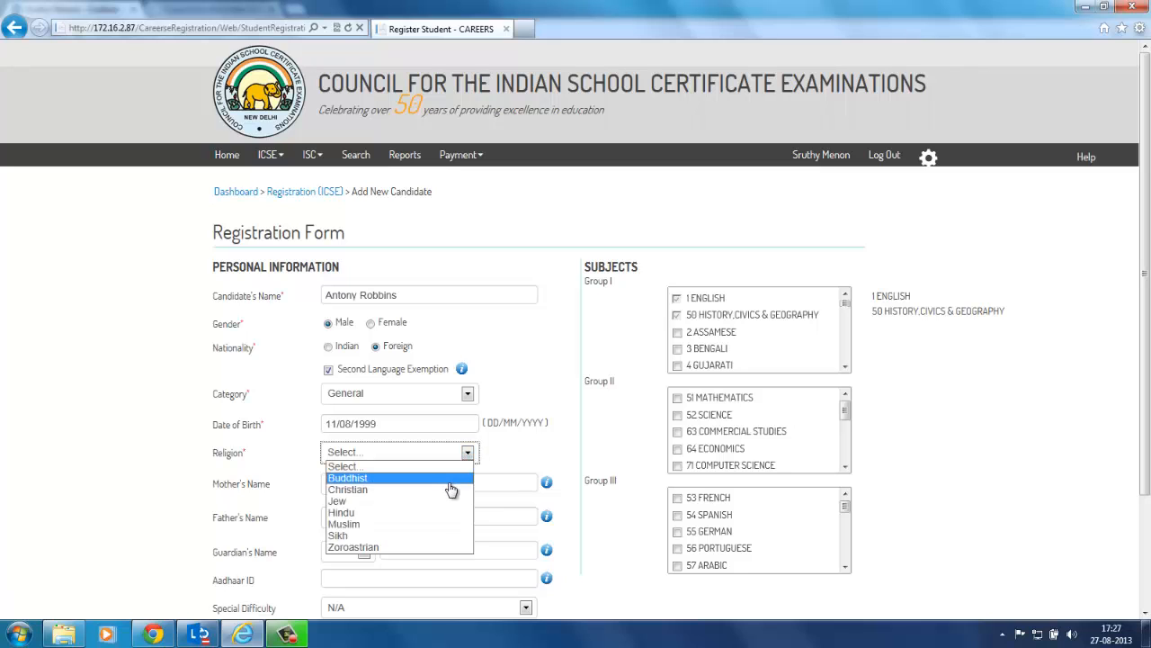
click(448, 486)
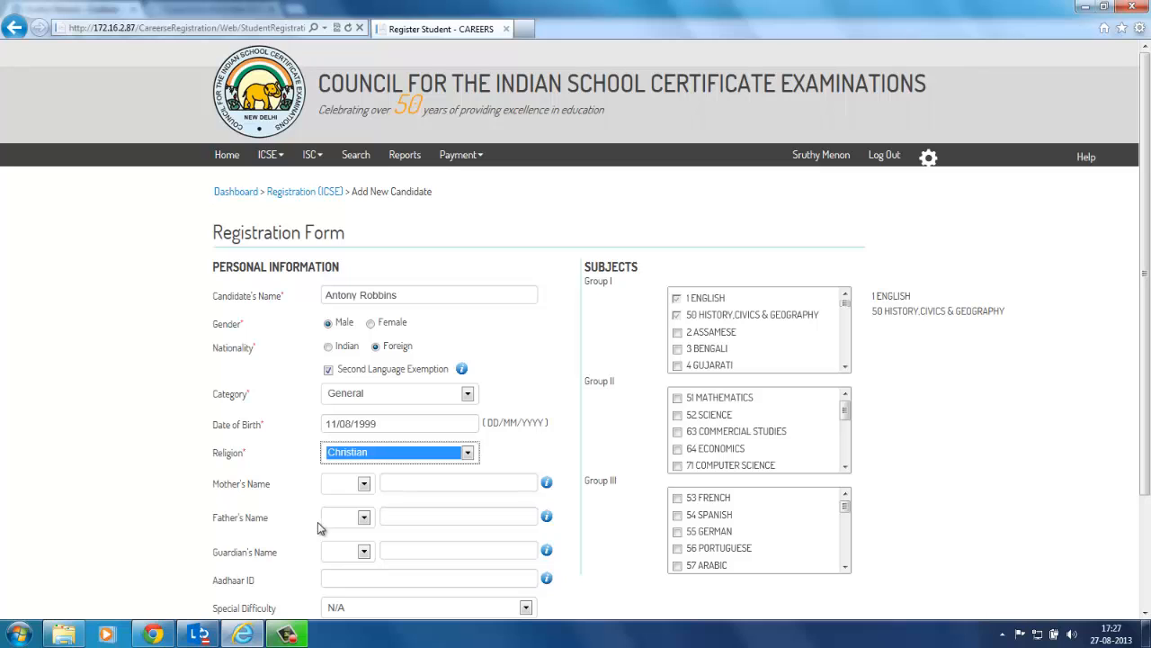
Step: Enter the guardian's name with the title Mrs
click(363, 550)
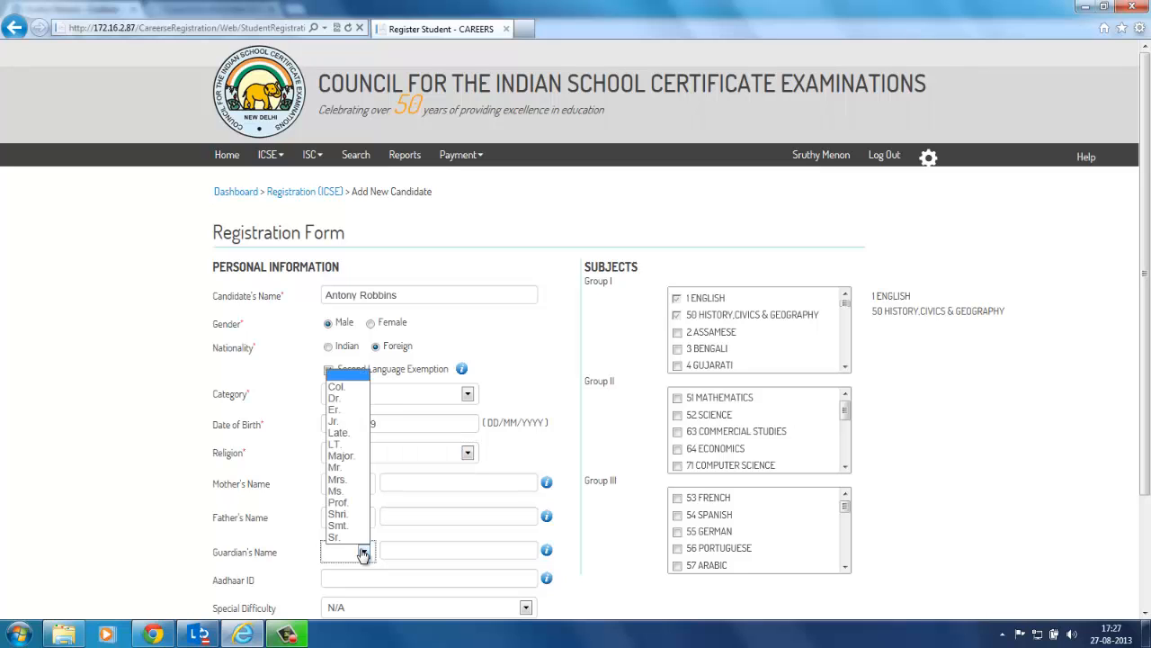
click(342, 479)
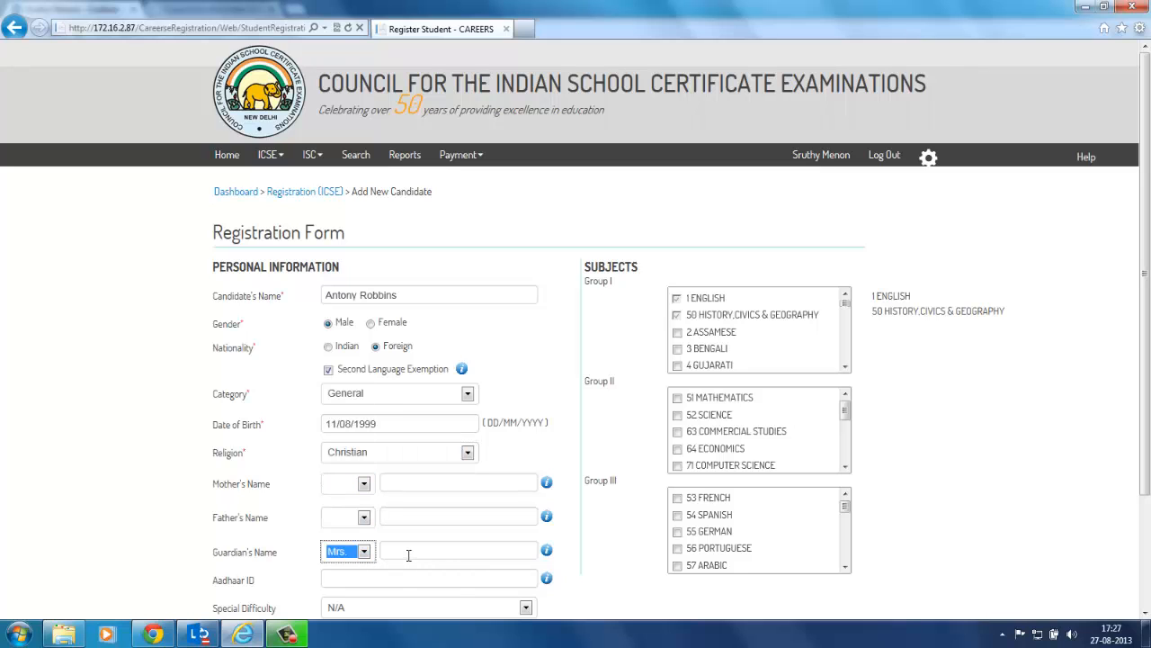
click(409, 555)
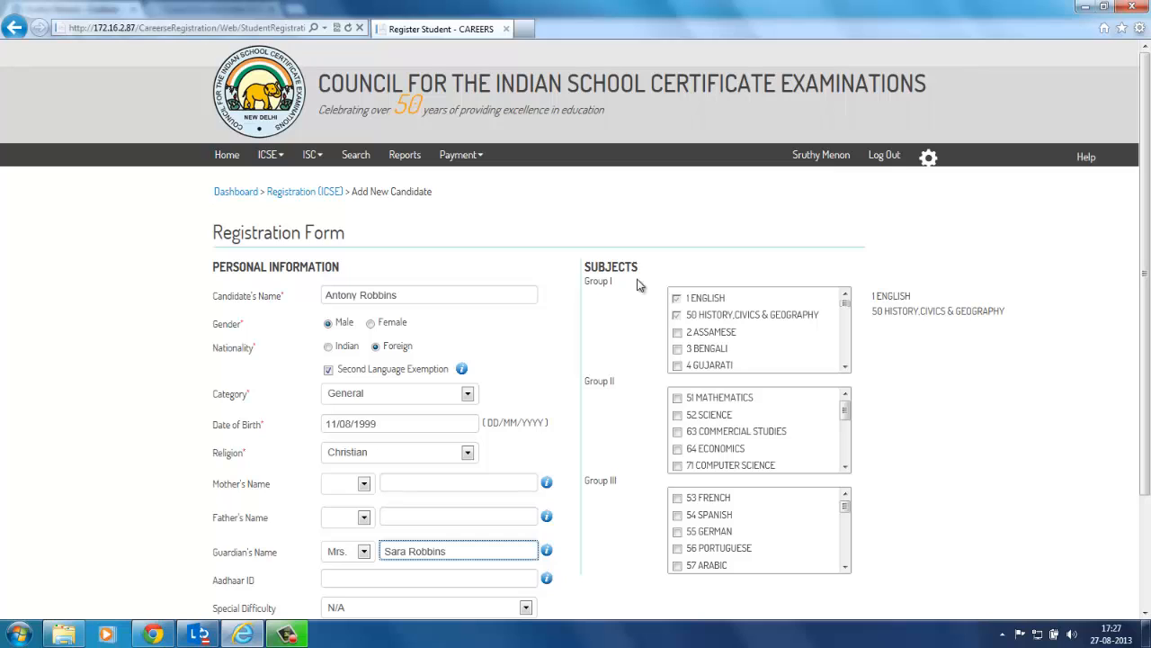
click(677, 398)
click(677, 414)
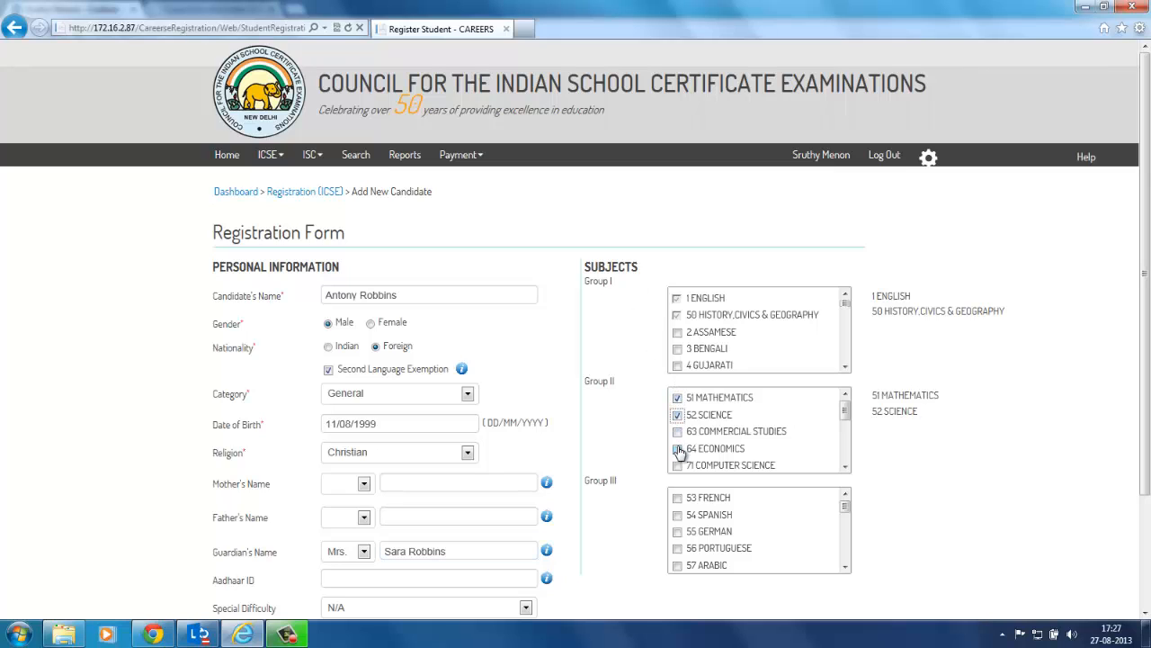
click(678, 449)
click(678, 515)
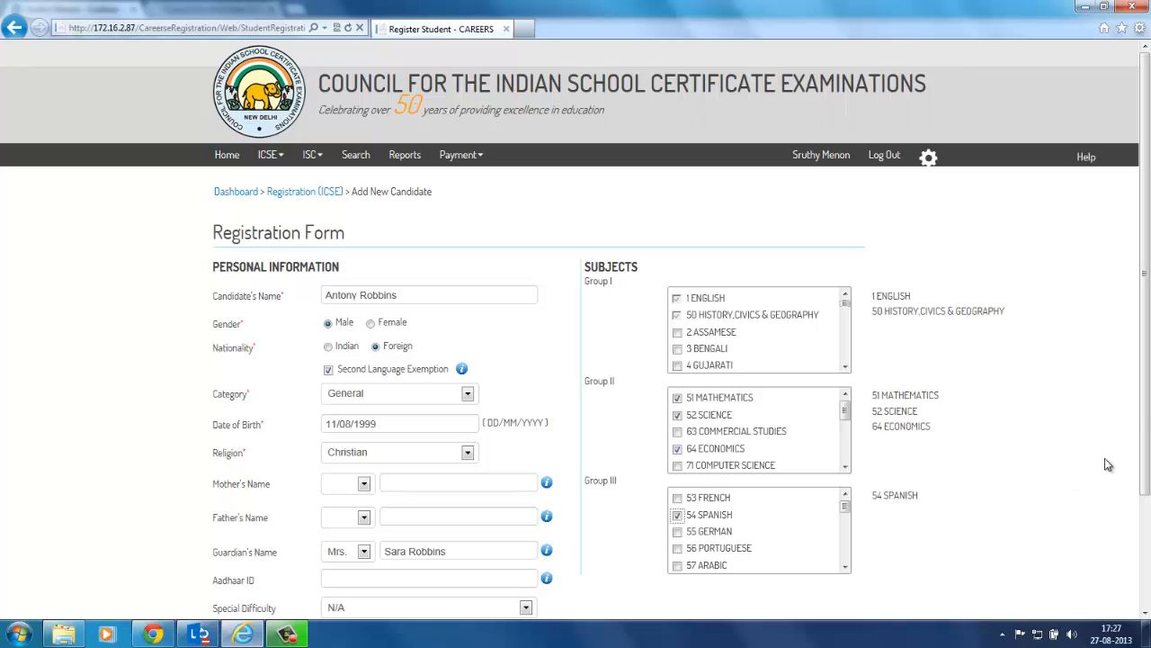
drag(1147, 410, 1148, 481)
click(796, 585)
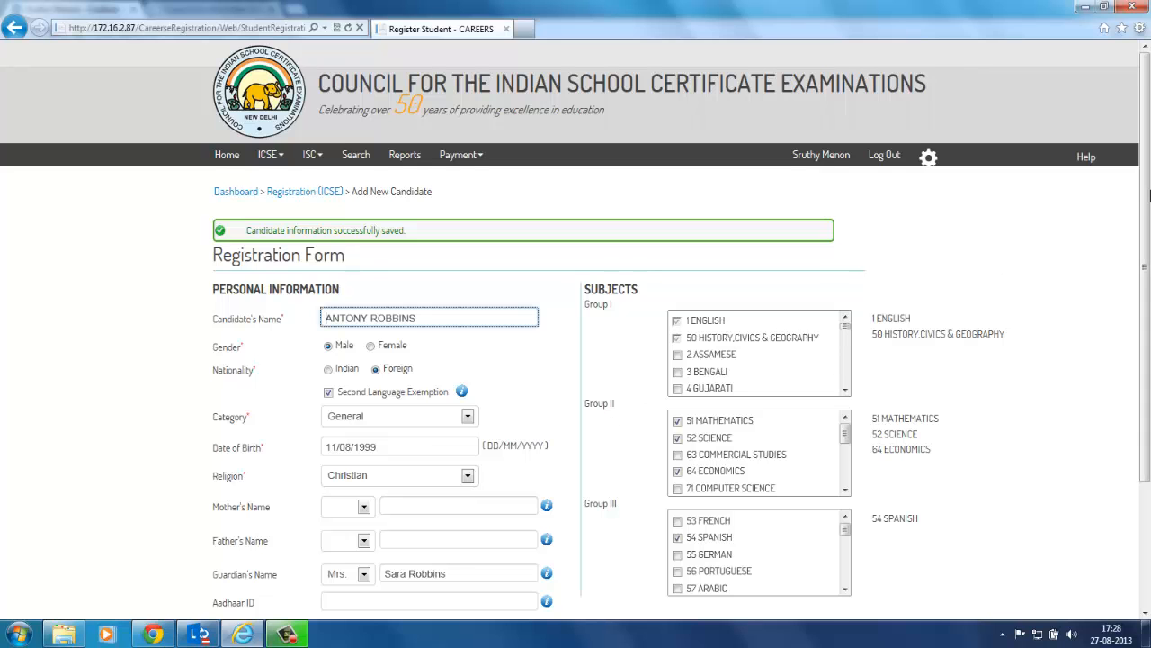
drag(1149, 194, 1149, 286)
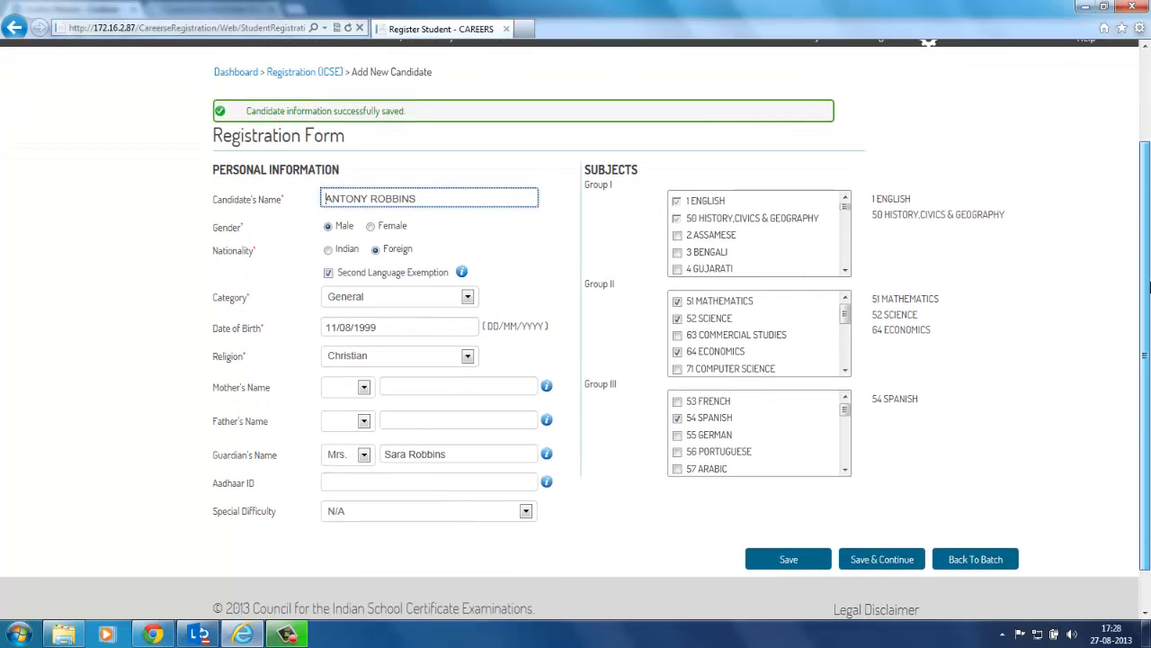
Step: Swap 64 ECONOMICS for 63 COMMERCIAL STUDIES, save, and return to the batch list
click(678, 352)
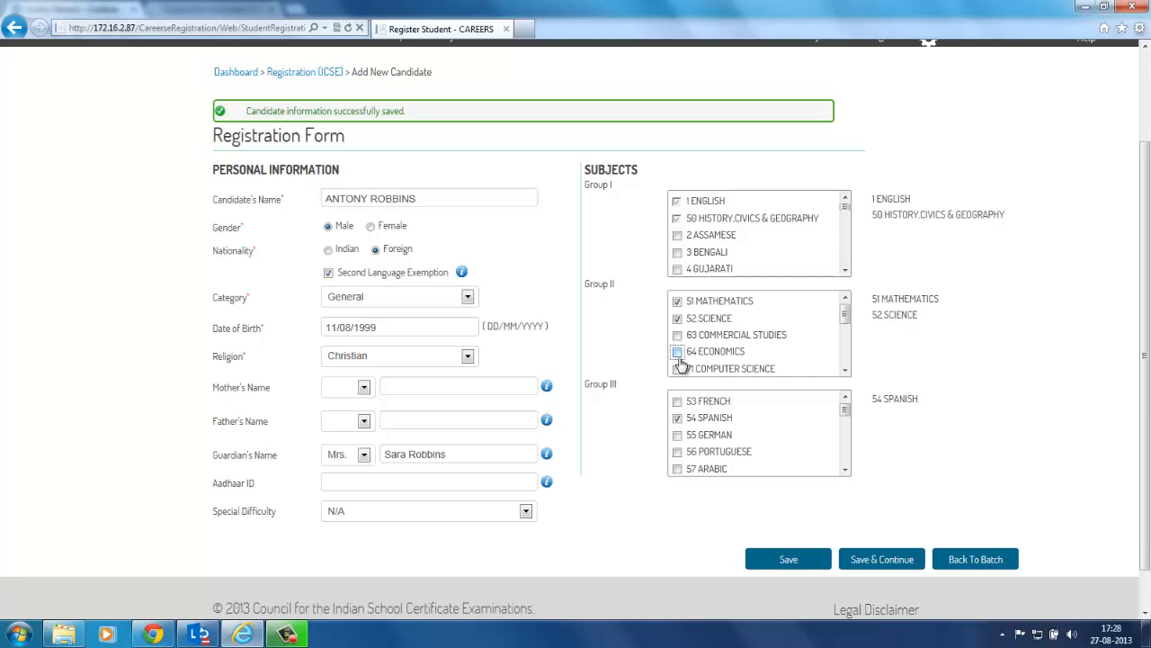
click(678, 336)
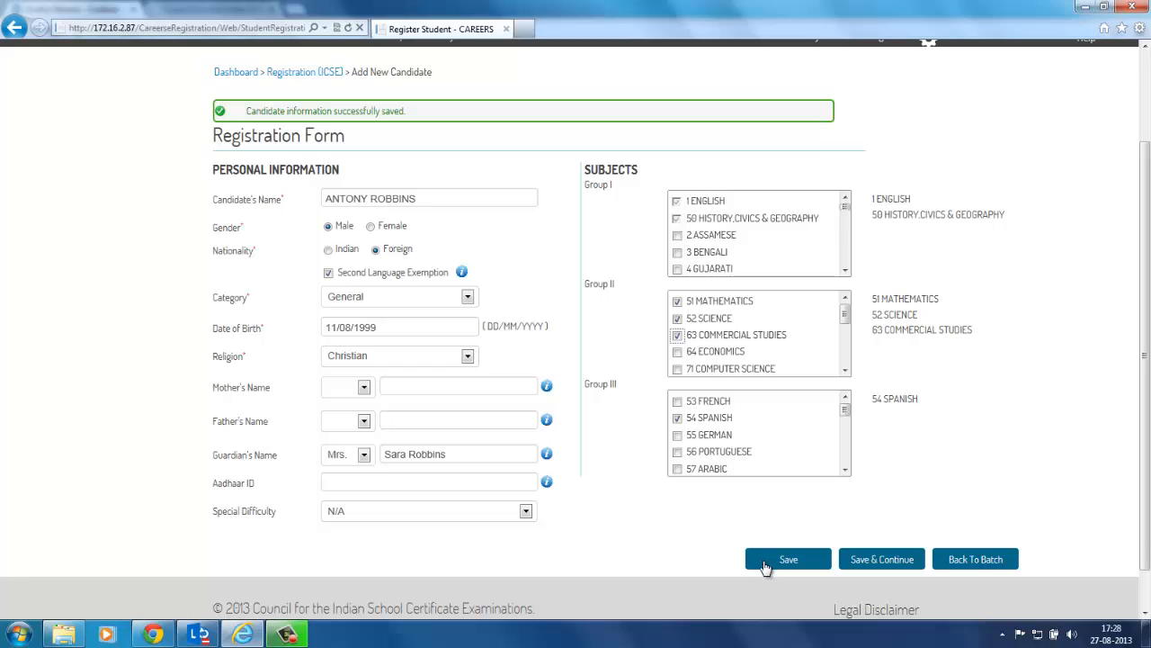
click(811, 570)
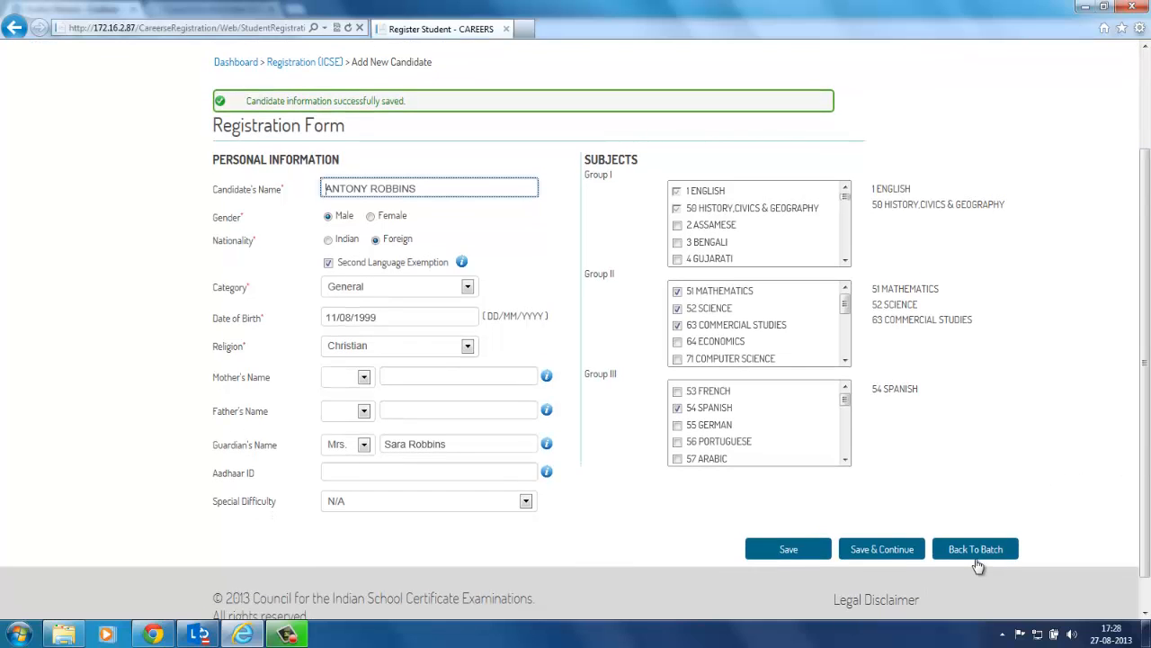
click(978, 559)
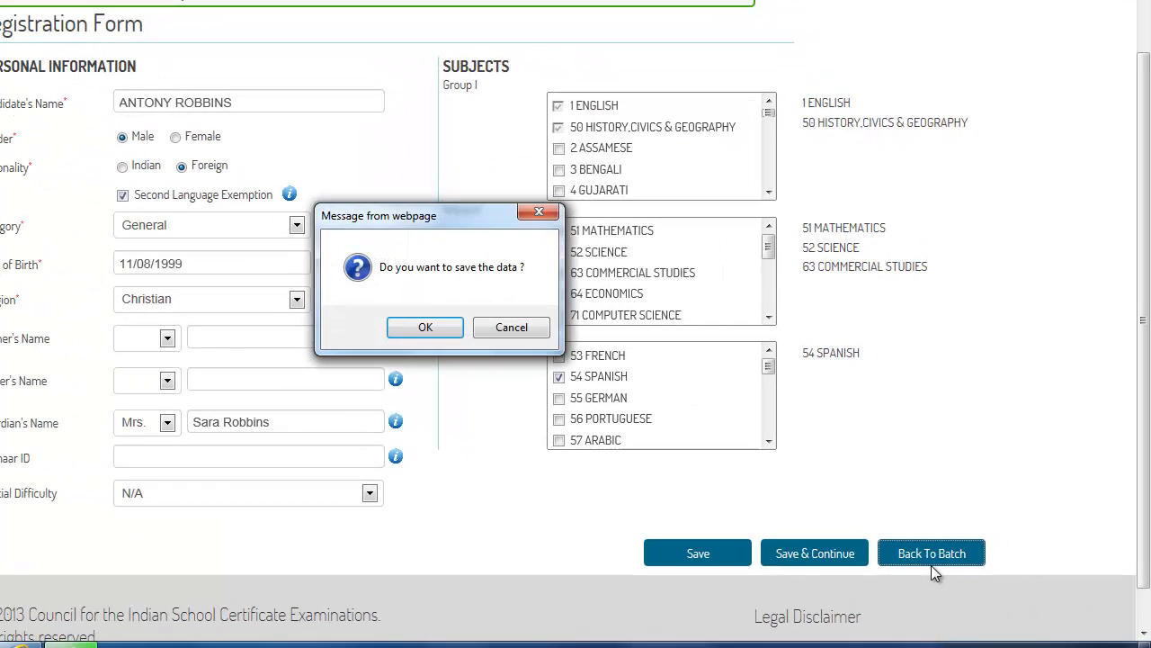
Step: Save the candidate's data, returning to batch KE008_ICSE_REG_2015_5 now holding 2 candidates
click(425, 330)
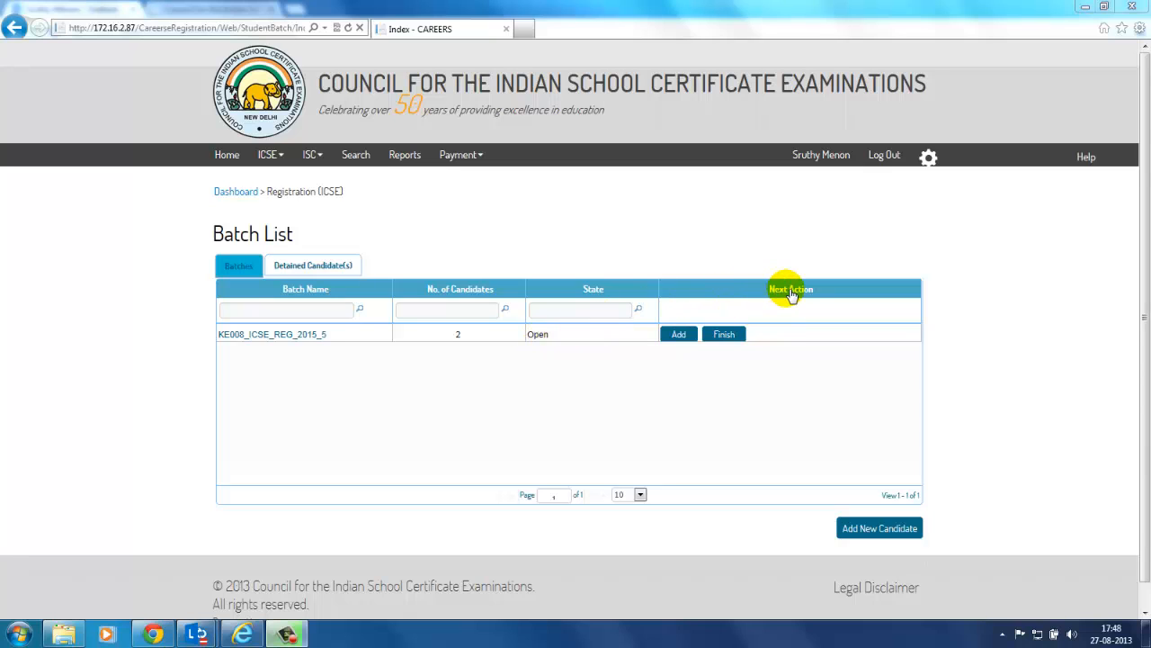
click(682, 339)
click(679, 339)
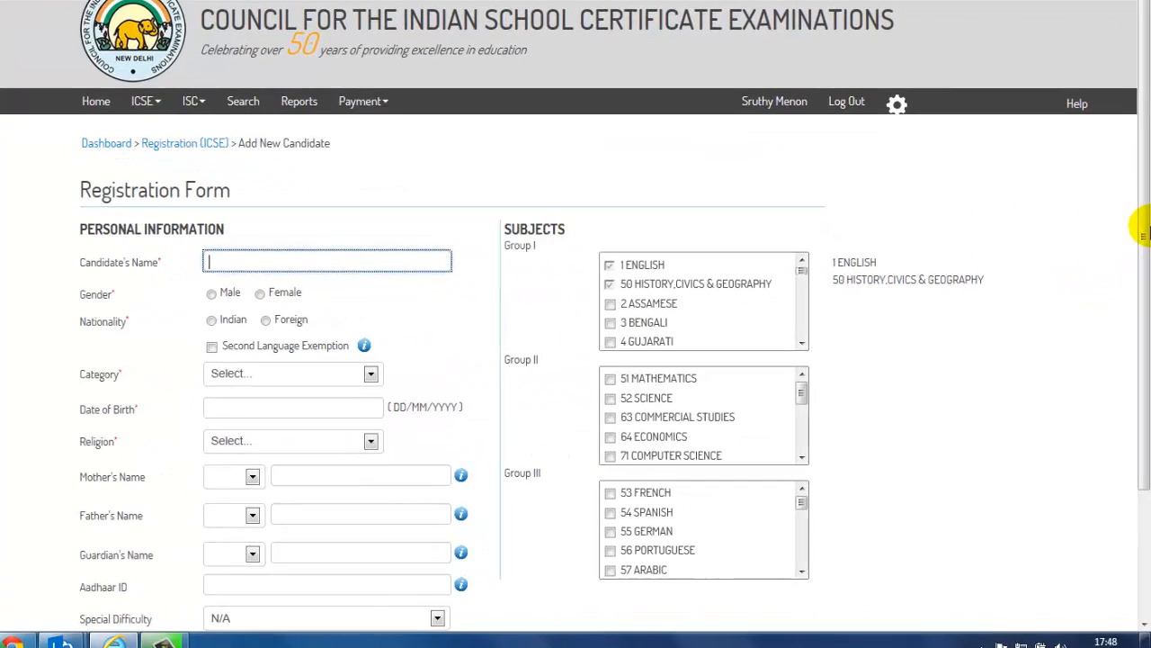
drag(1144, 207, 1142, 238)
drag(1142, 243, 1142, 341)
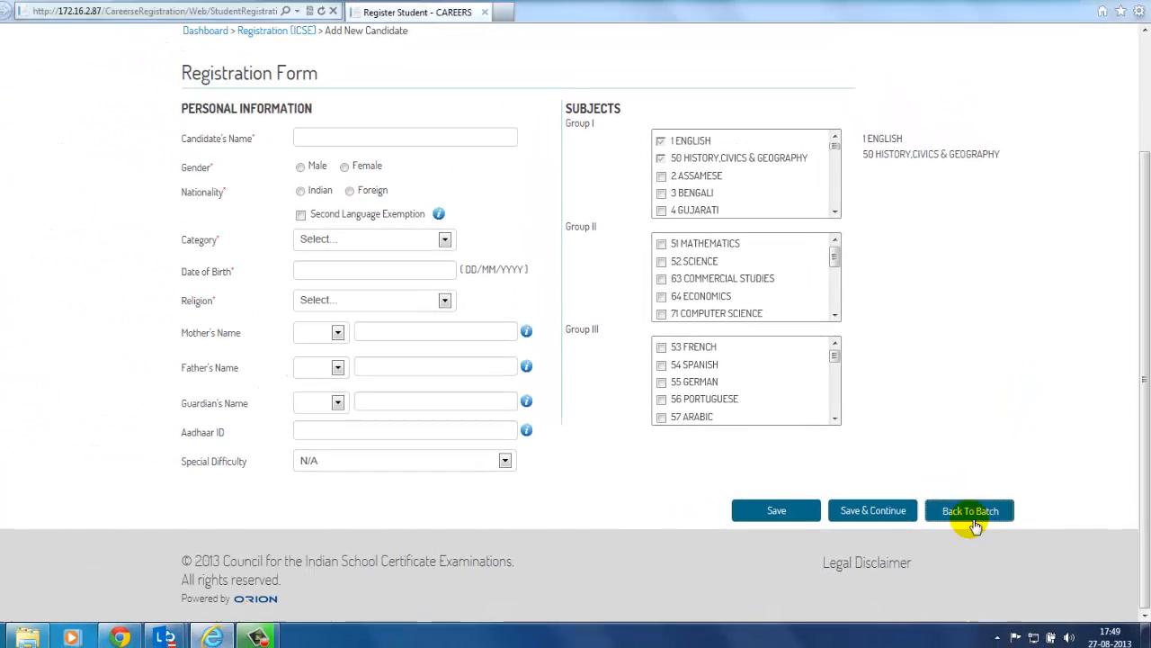
click(936, 521)
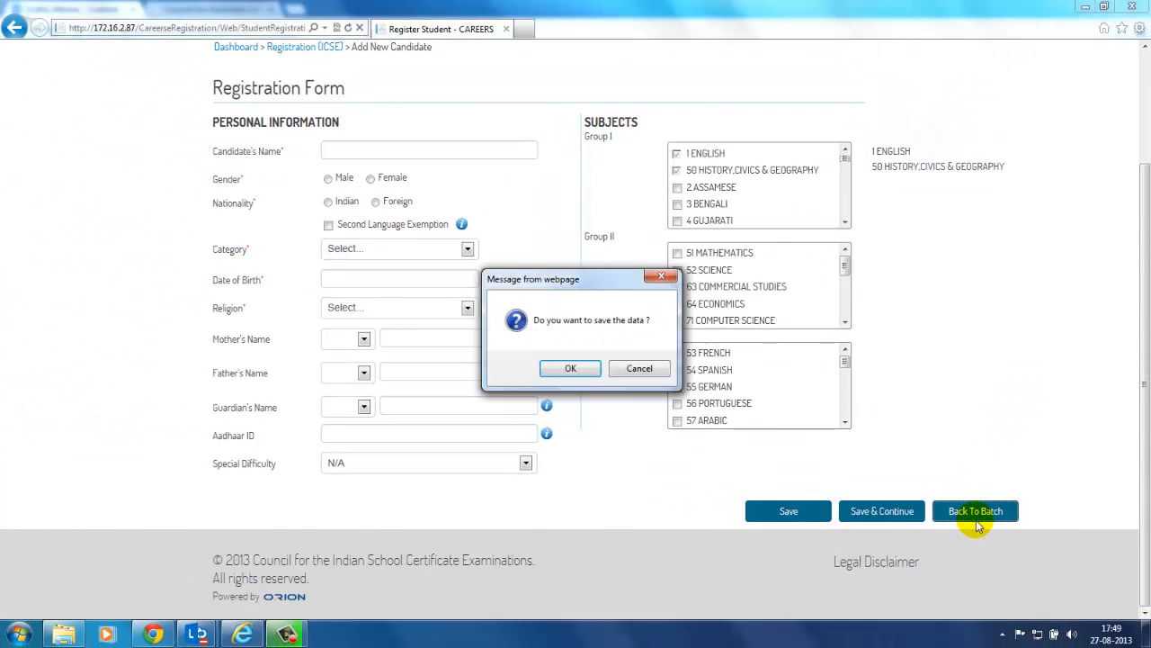
click(589, 373)
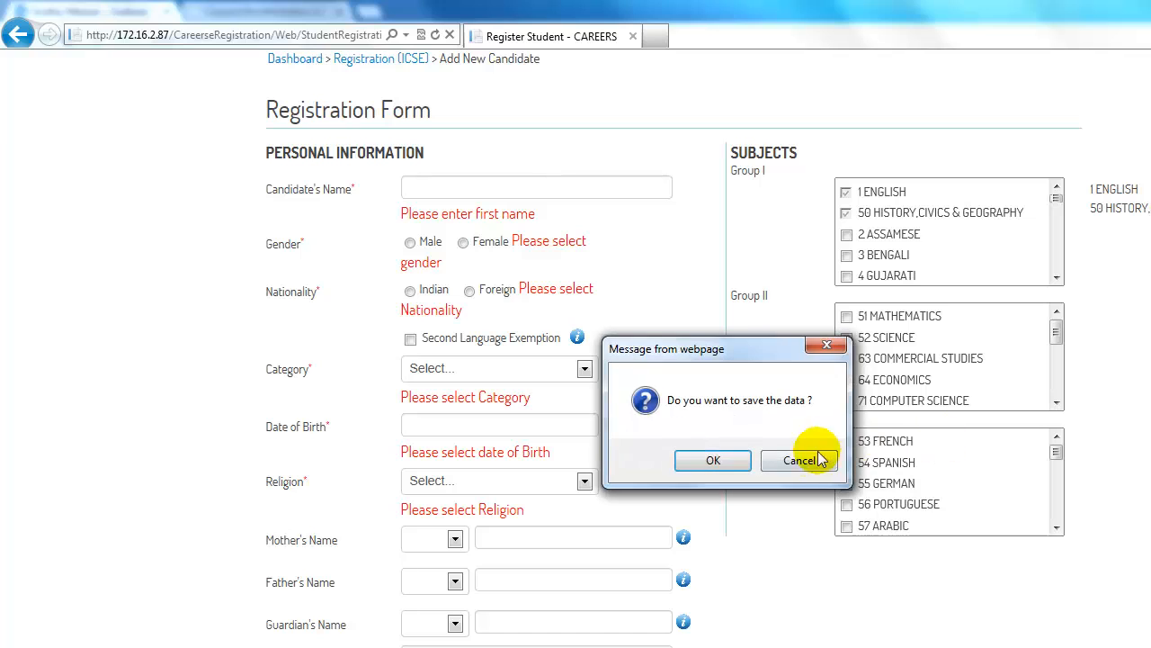
click(800, 463)
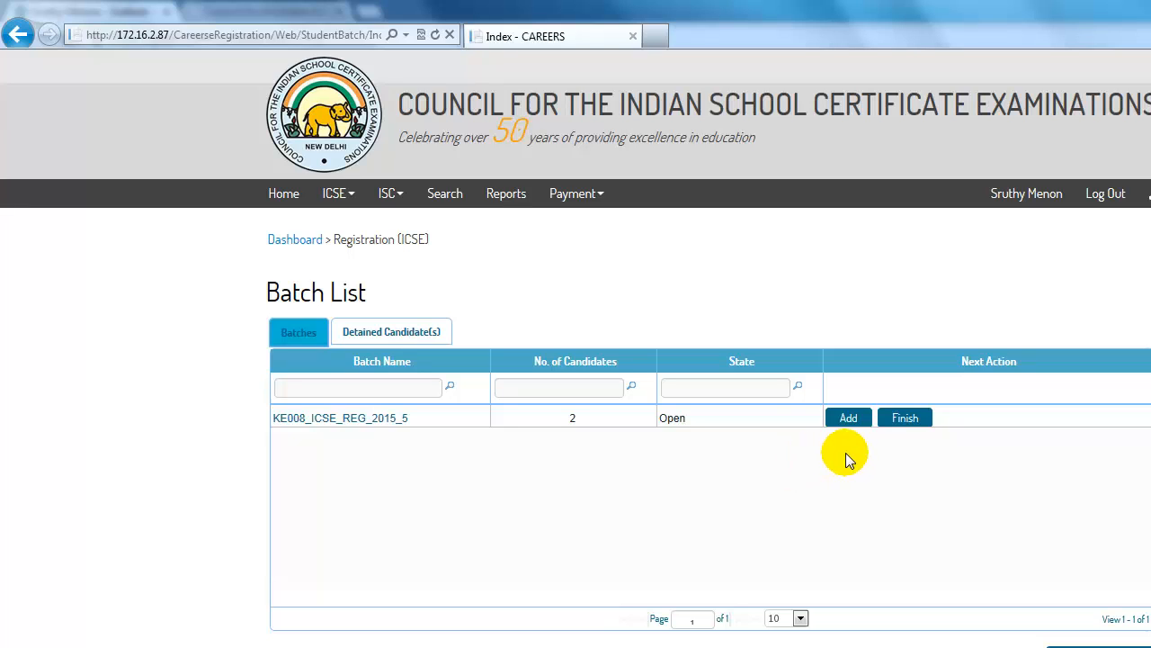
Step: Finish batch KE008_ICSE_REG_2015_5 and confirm, moving it to Candidate Review (2)
click(905, 419)
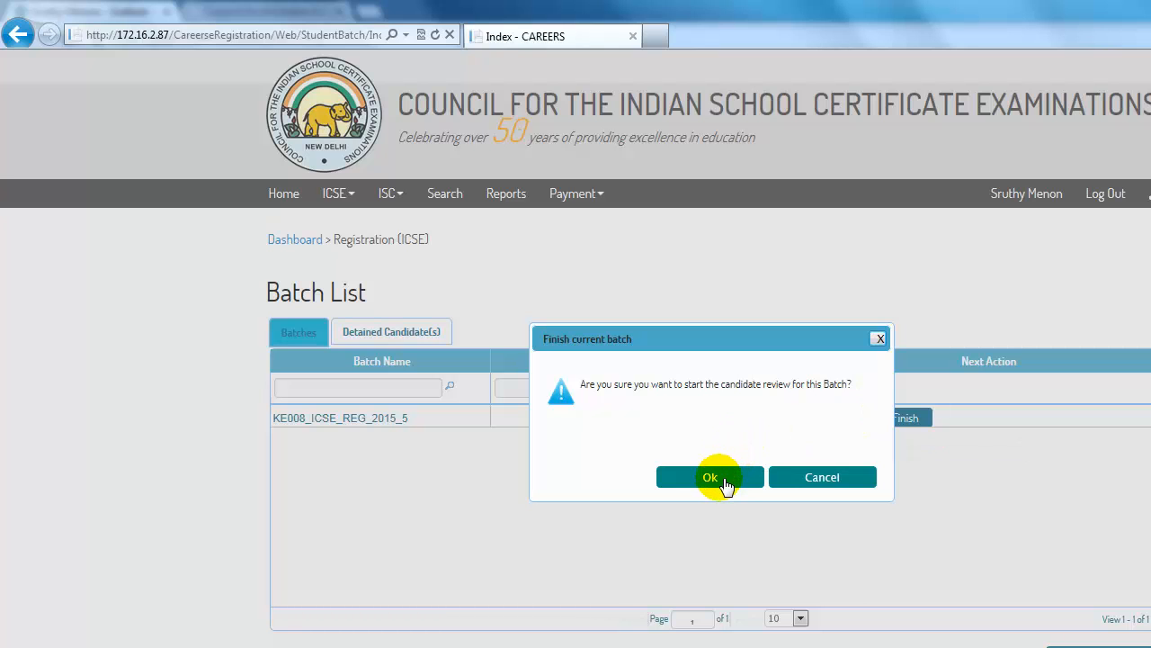
click(725, 484)
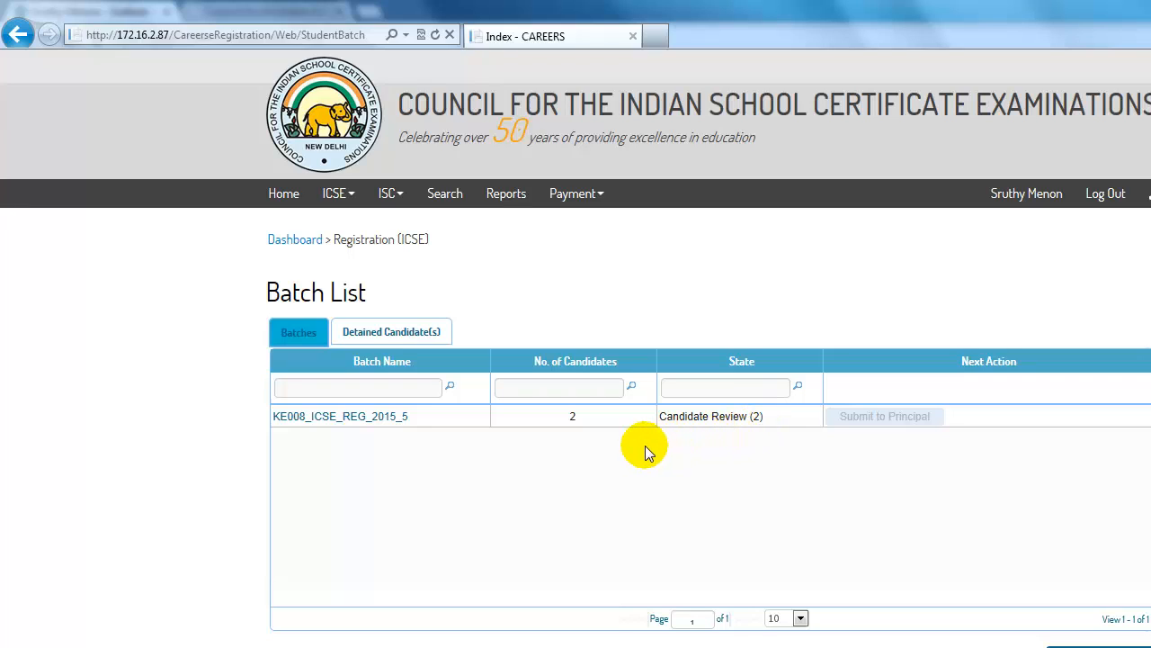
Step: Open batch KE008_ICSE_REG_2015_5's candidate list and the first candidate's registration details
click(388, 420)
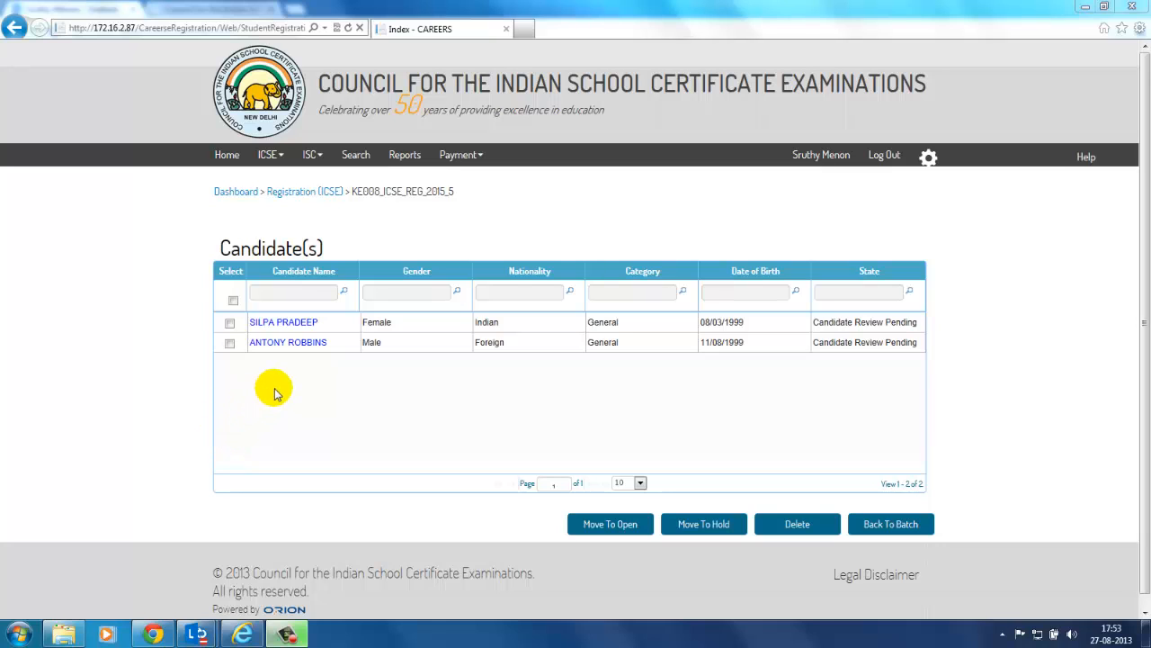
click(295, 324)
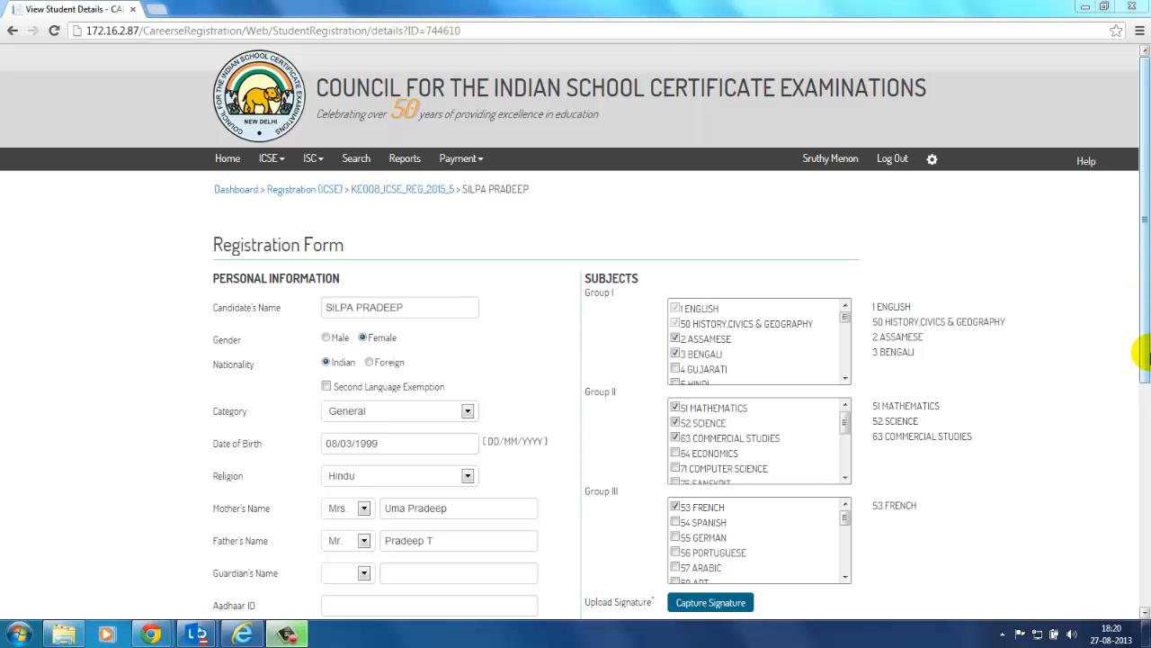
scroll(1143, 353, down, 1)
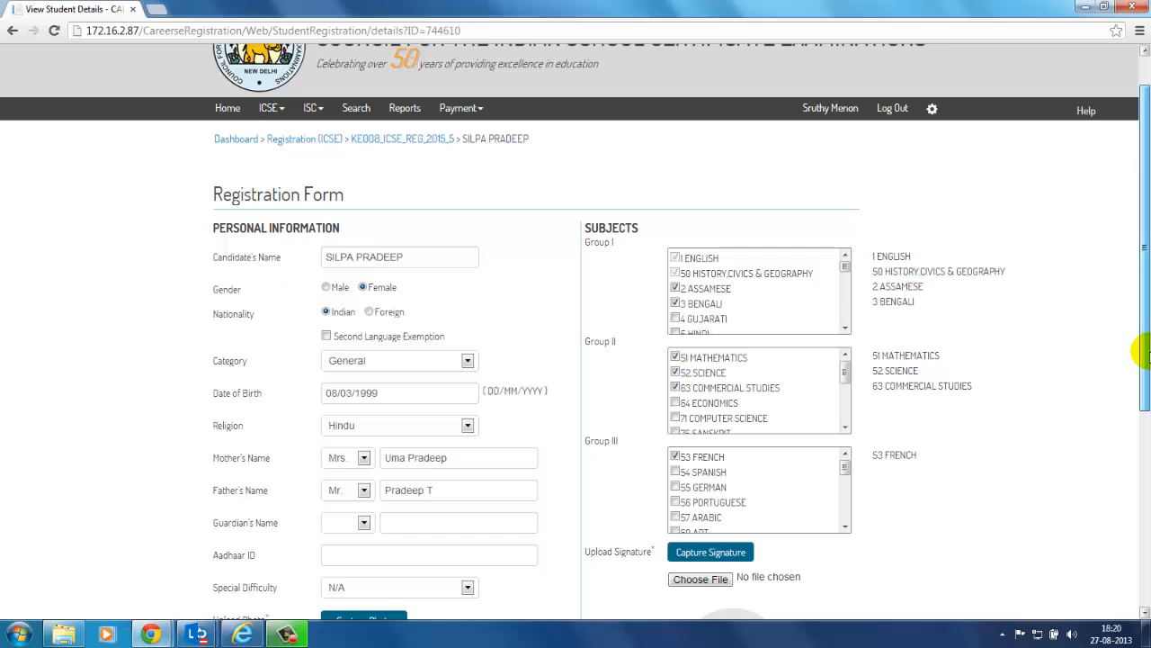
drag(1143, 353, 1143, 430)
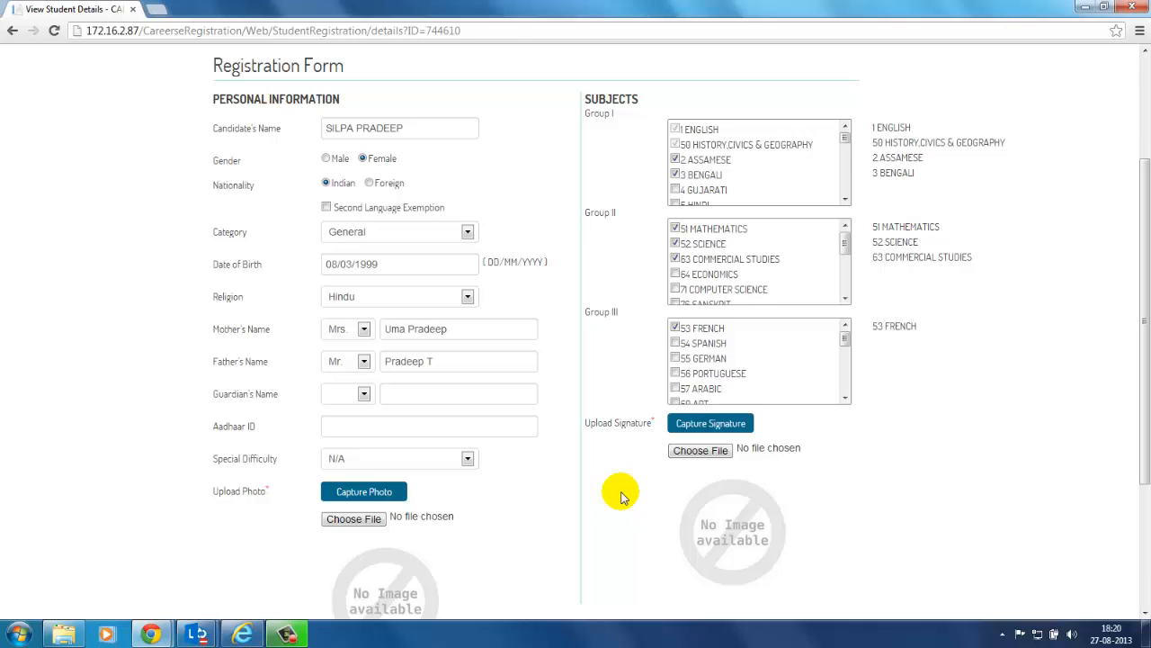
Step: Capture a webcam photo of the first candidate, retaking it several times, and upload it
click(377, 497)
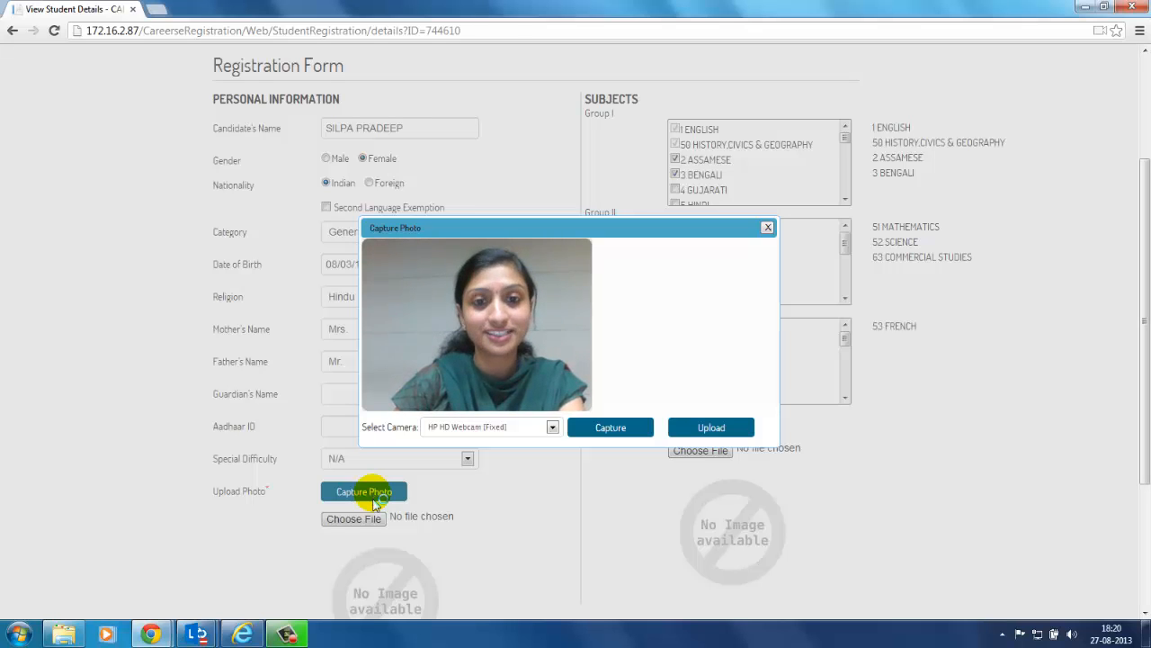
click(605, 434)
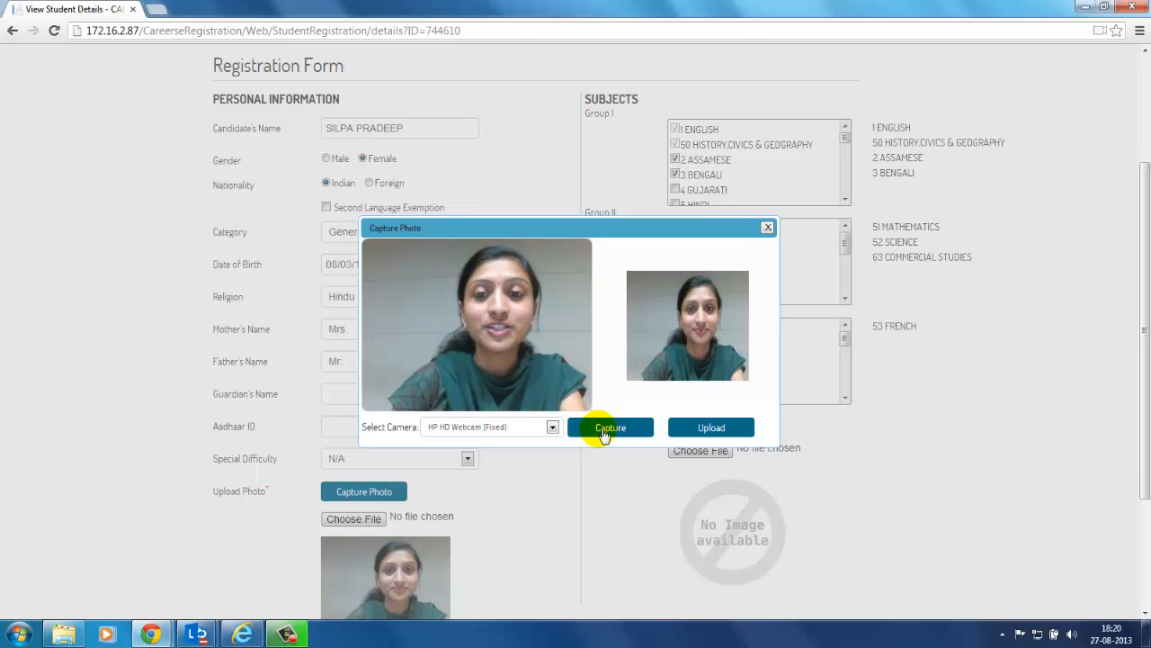
click(604, 435)
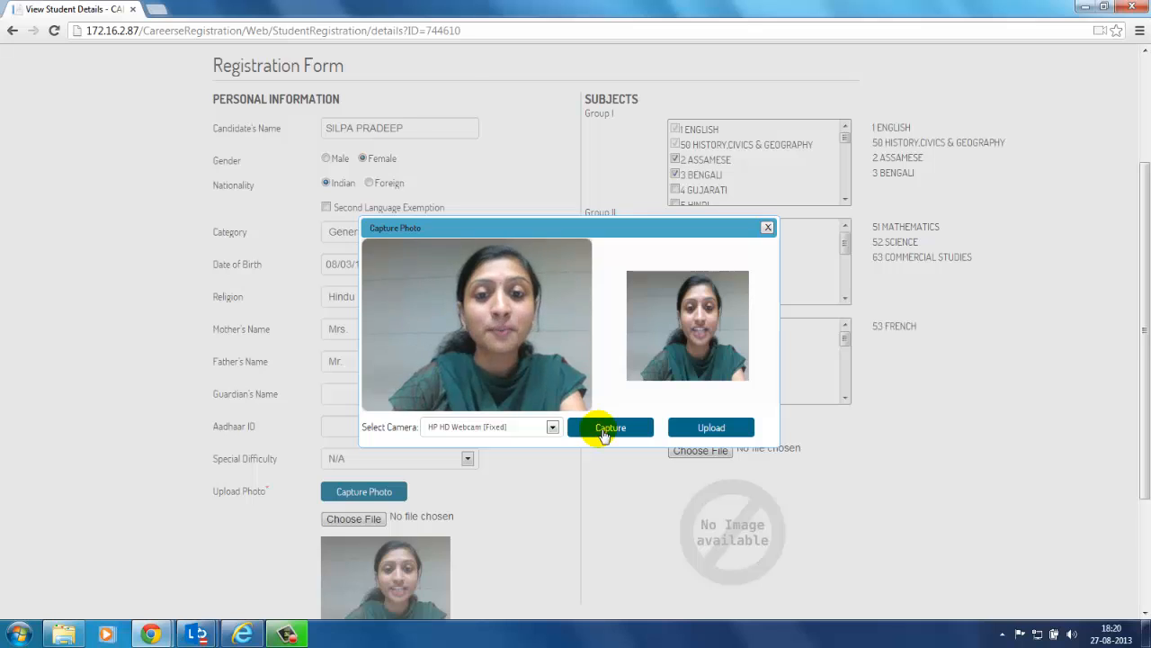
click(604, 435)
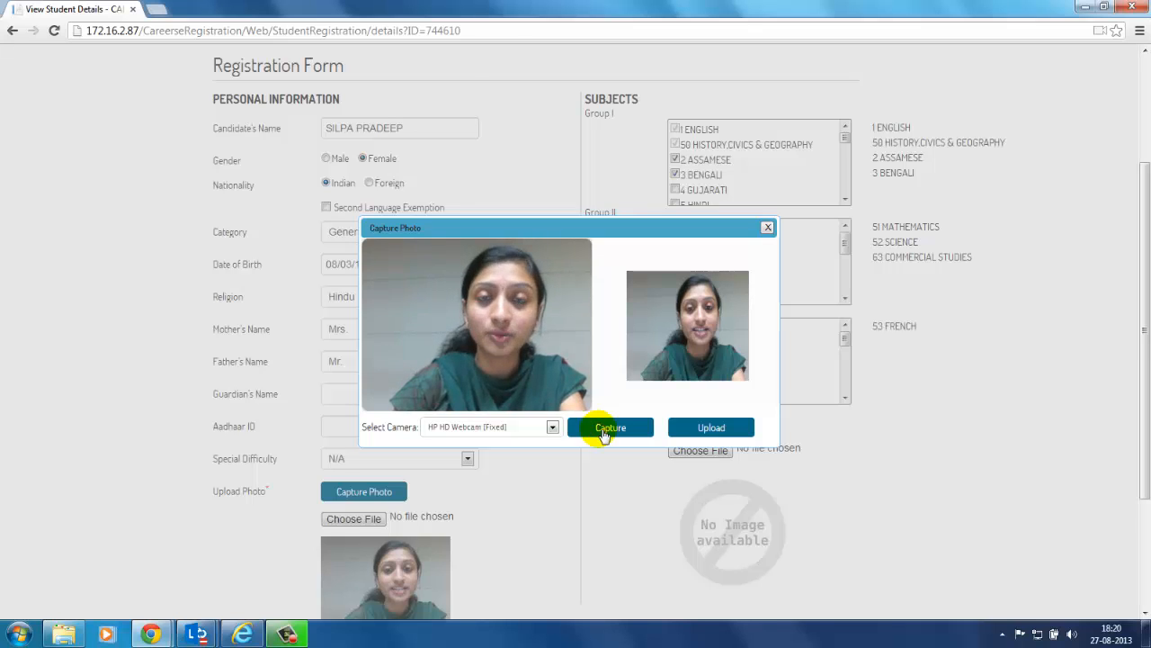
click(604, 434)
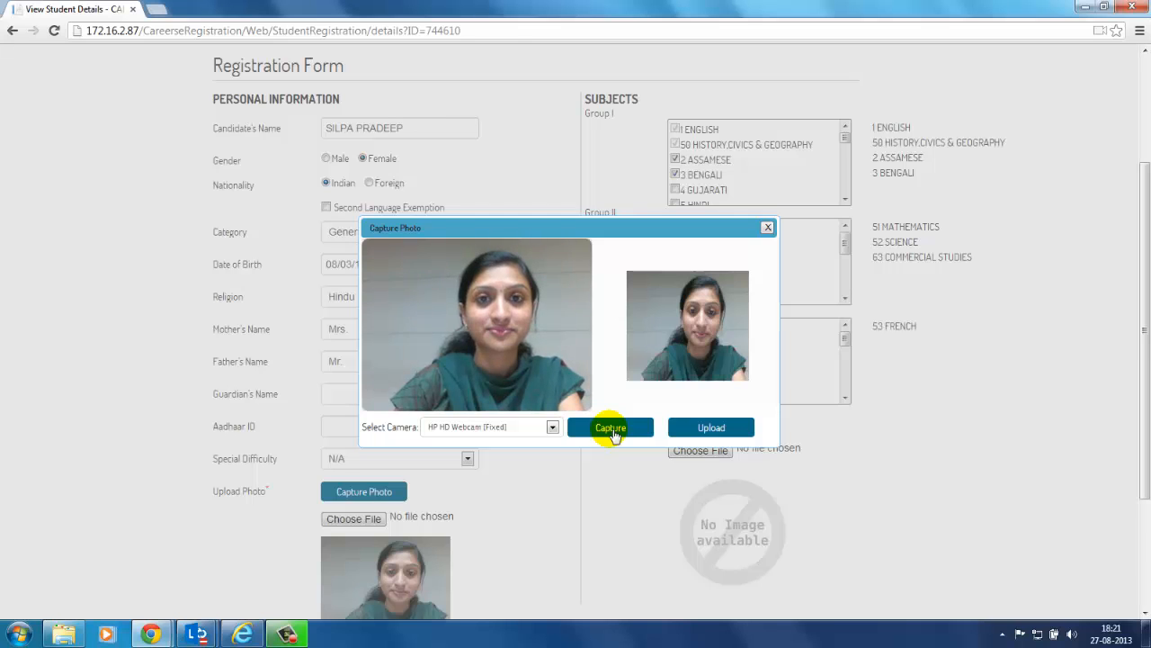
click(614, 433)
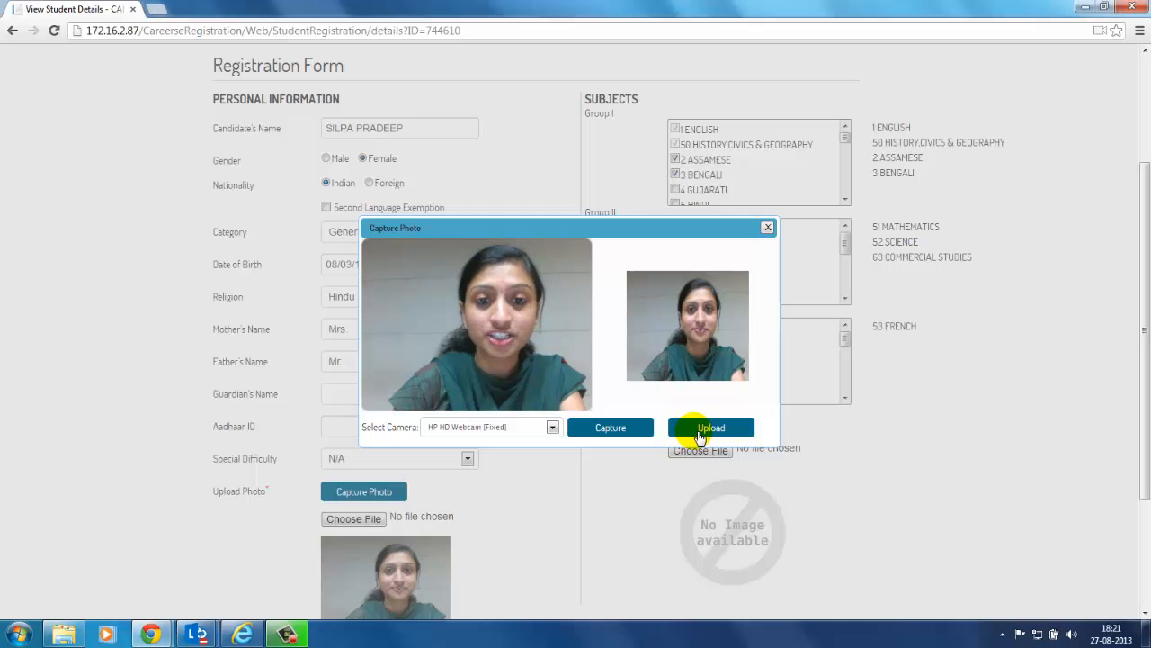
click(709, 428)
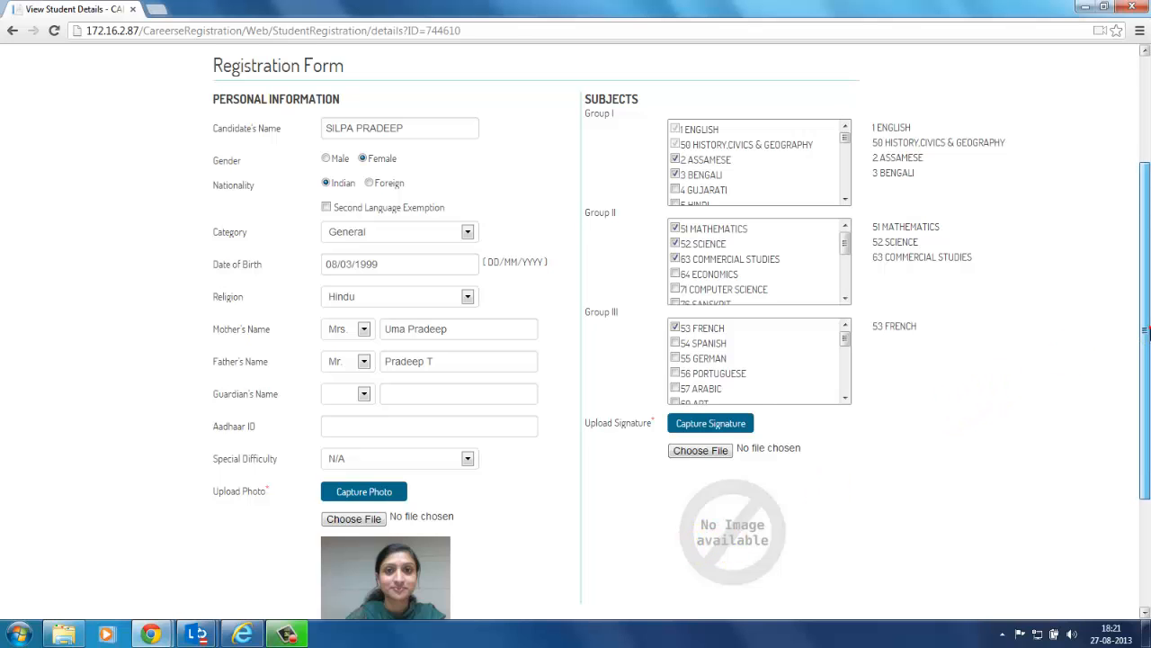
drag(1142, 331, 1141, 369)
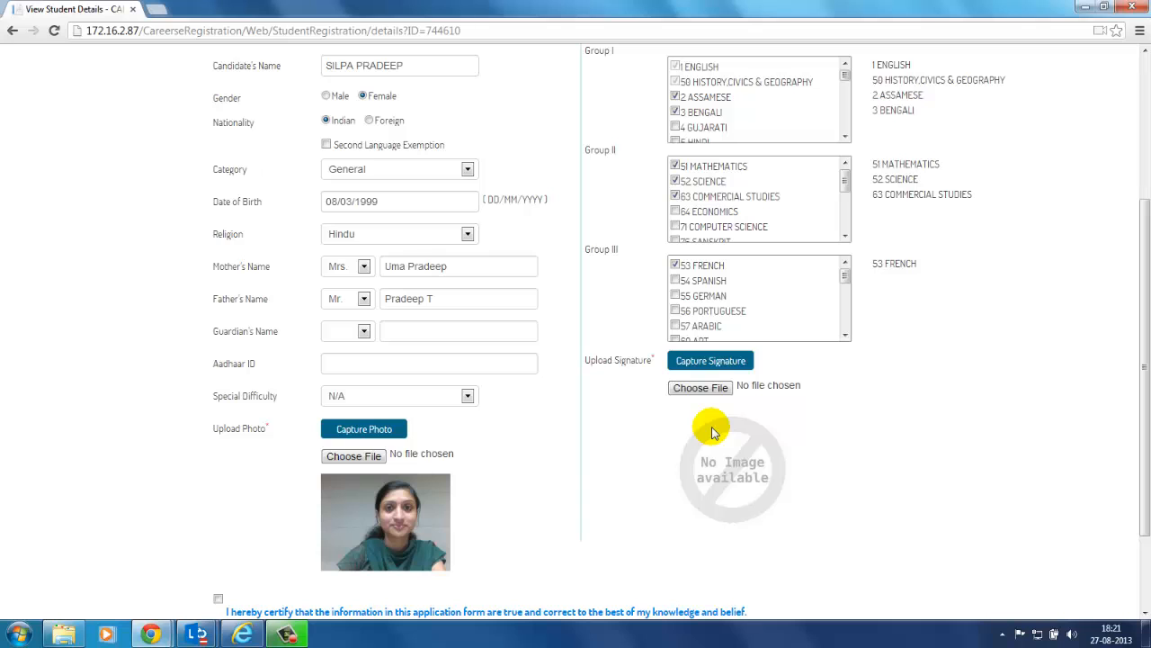
Step: Draw the first candidate's signature on the pad, clearing and redrawing it, then upload it
click(711, 369)
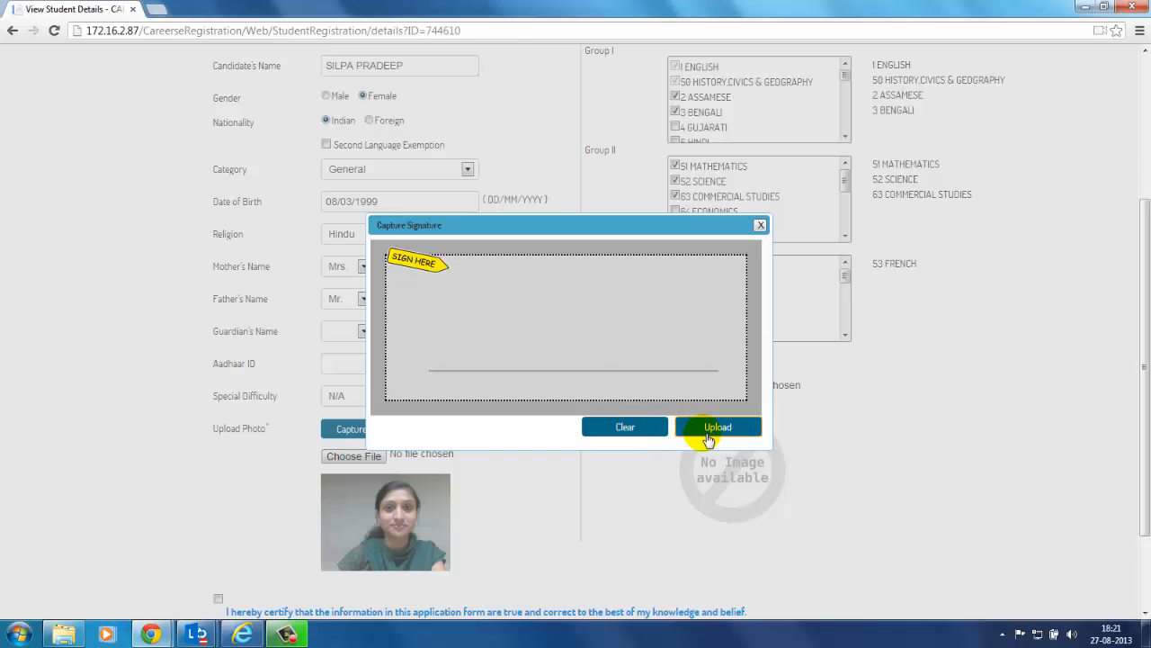
mouse_move(474, 367)
mouse_down()
mouse_move(494, 313)
mouse_move(481, 311)
mouse_move(507, 354)
mouse_move(467, 358)
mouse_move(522, 340)
mouse_move(531, 301)
mouse_move(563, 265)
mouse_move(585, 291)
mouse_move(587, 330)
mouse_move(586, 304)
mouse_move(599, 318)
mouse_move(608, 300)
mouse_move(518, 351)
mouse_move(586, 345)
mouse_up()
click(529, 290)
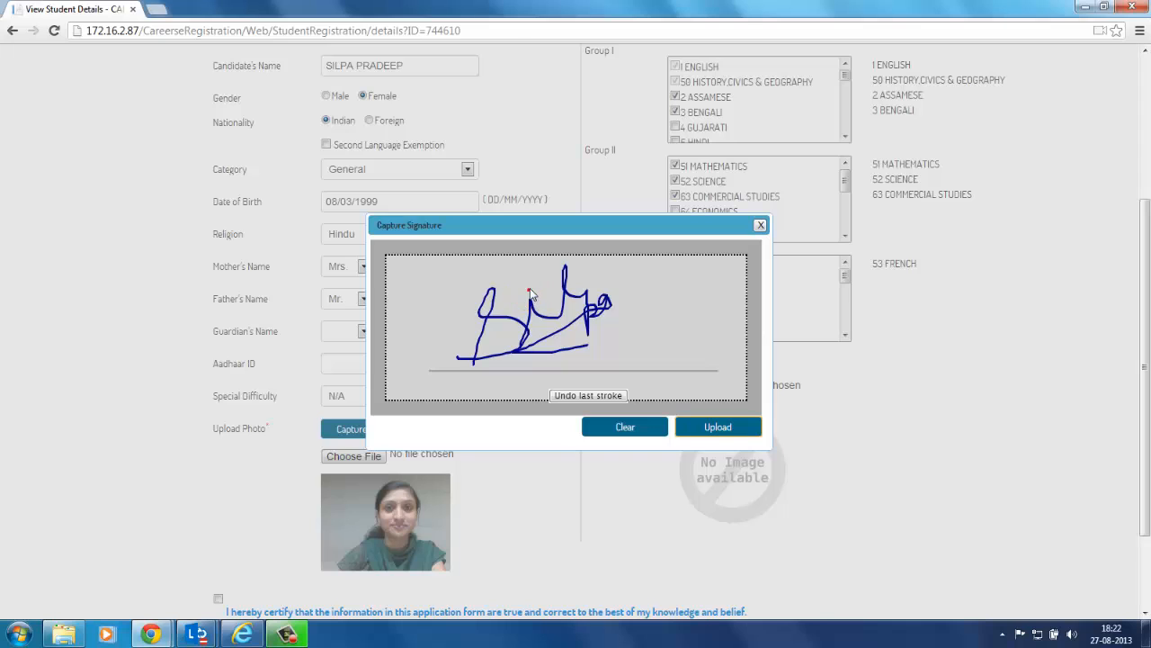
click(610, 428)
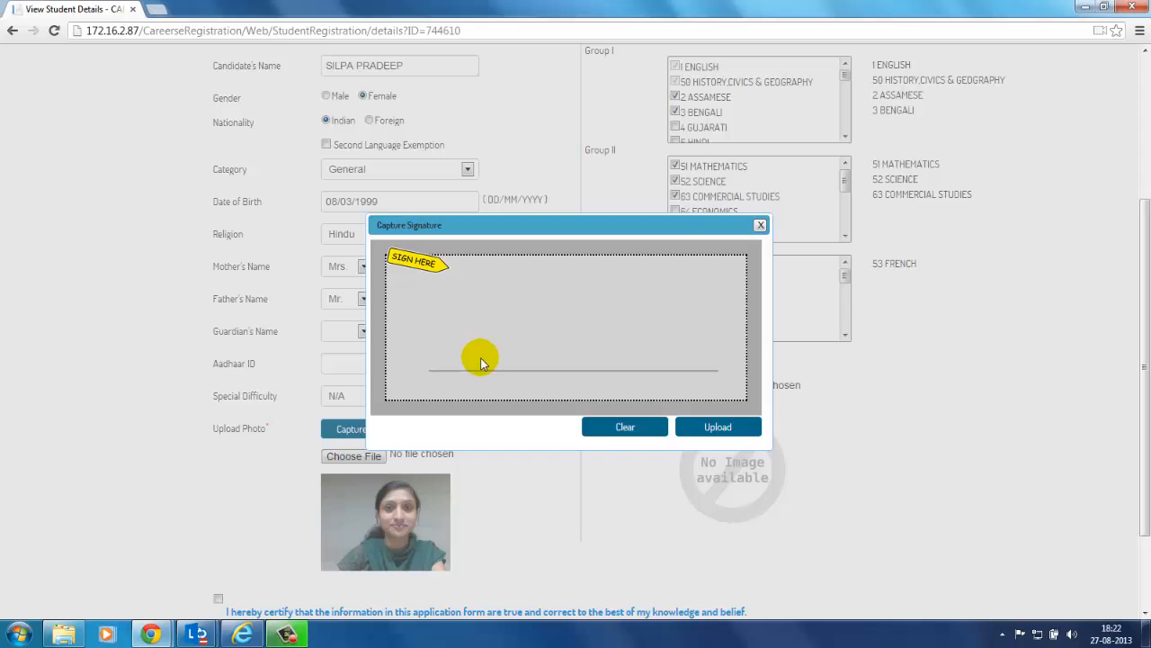
mouse_move(481, 360)
mouse_down()
mouse_move(483, 323)
mouse_move(488, 352)
mouse_move(512, 351)
mouse_up()
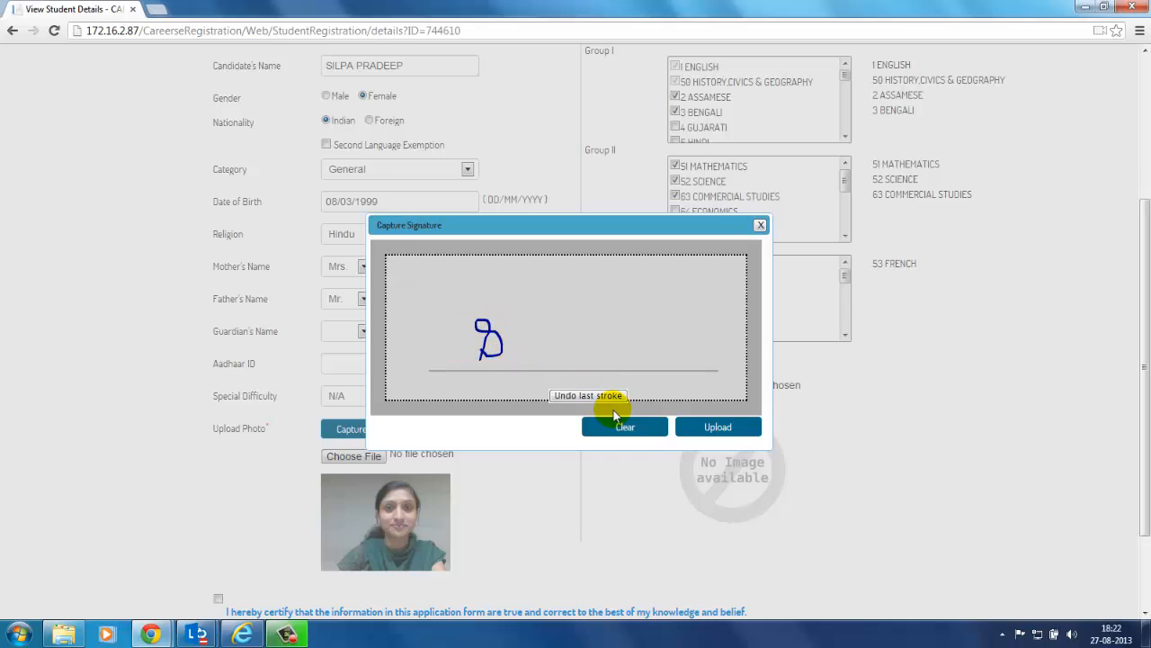
click(625, 428)
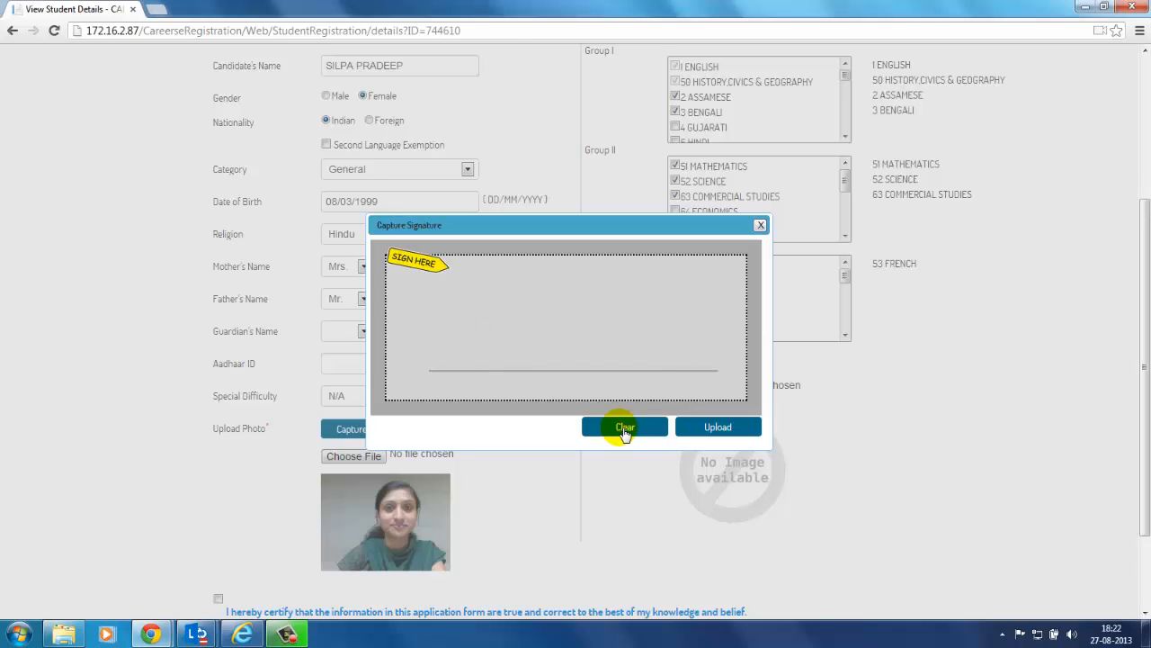
mouse_move(458, 366)
mouse_down()
mouse_move(494, 306)
mouse_move(477, 301)
mouse_move(504, 334)
mouse_move(483, 338)
mouse_move(513, 334)
mouse_move(519, 302)
mouse_move(542, 329)
mouse_move(536, 313)
mouse_move(556, 298)
mouse_move(492, 348)
mouse_move(595, 284)
mouse_up()
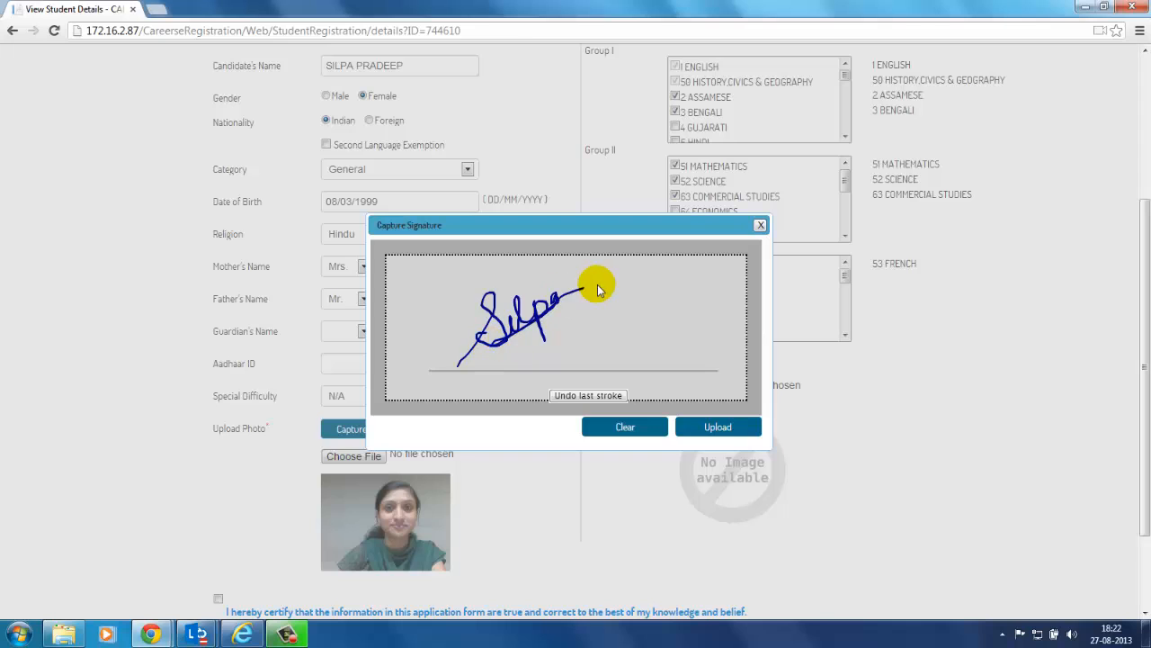
click(506, 313)
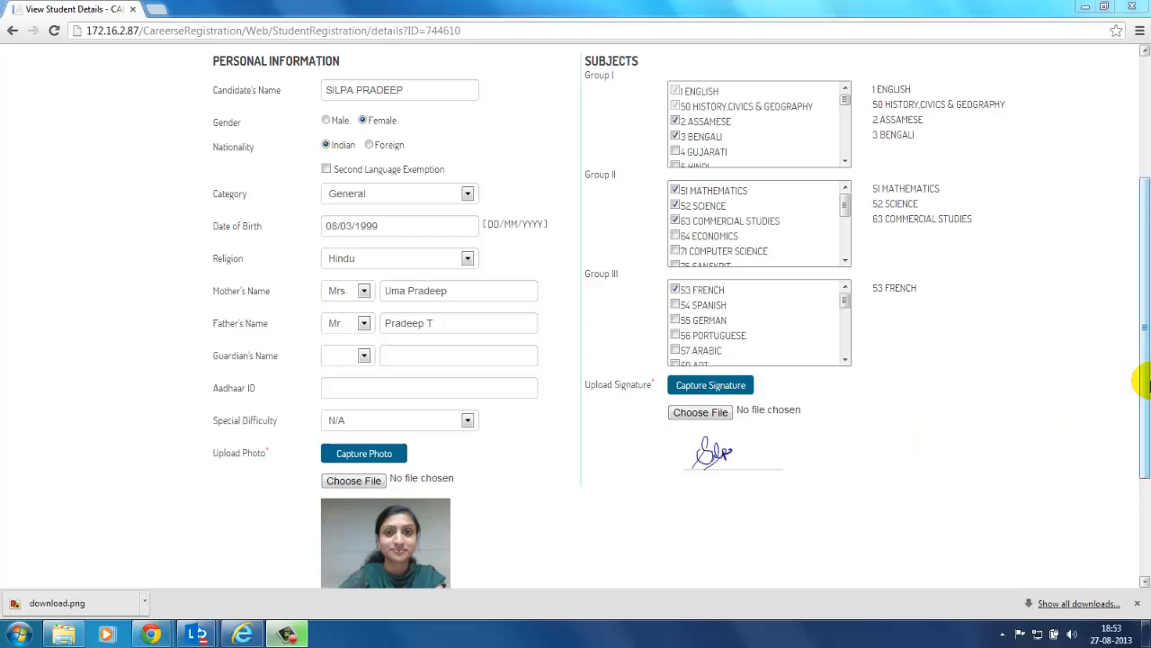
Step: Tick 'I hereby certify' on the first candidate's form and confirm it, completing her review
click(1149, 387)
drag(1148, 386, 1144, 355)
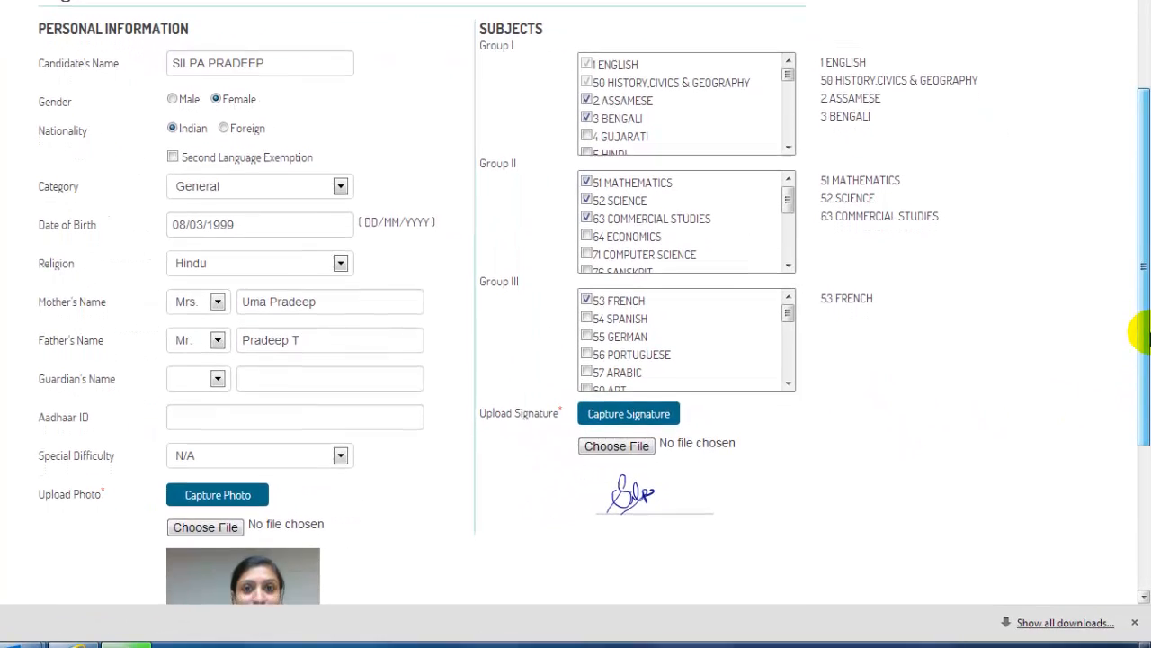
drag(1147, 335, 1147, 349)
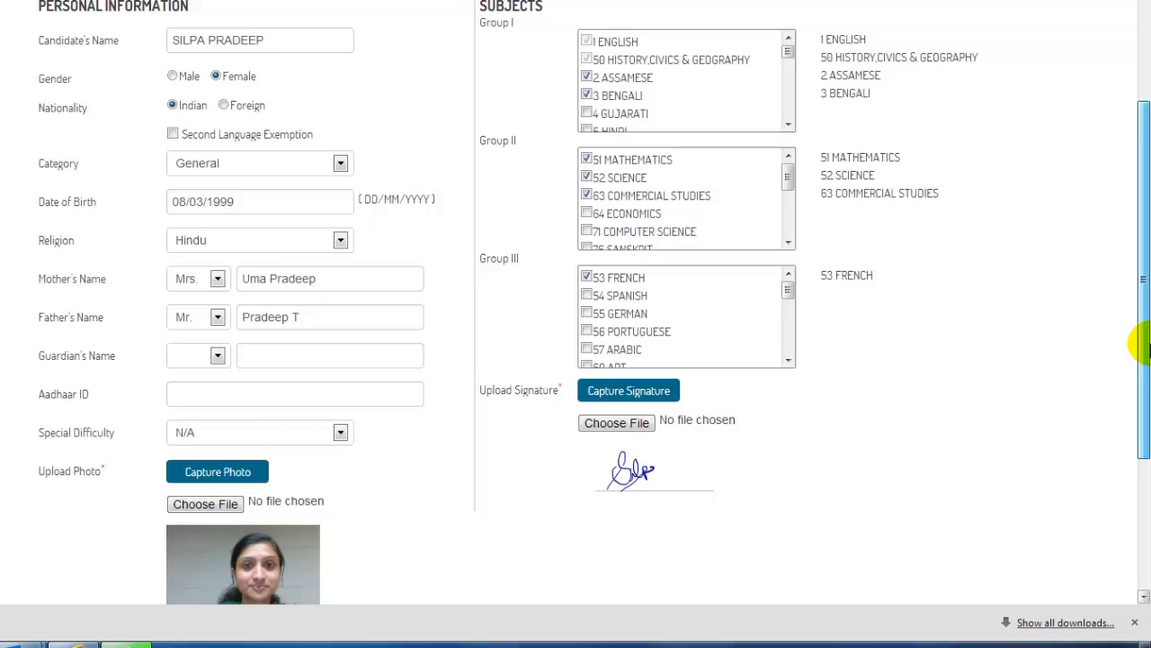
drag(1141, 344, 1140, 435)
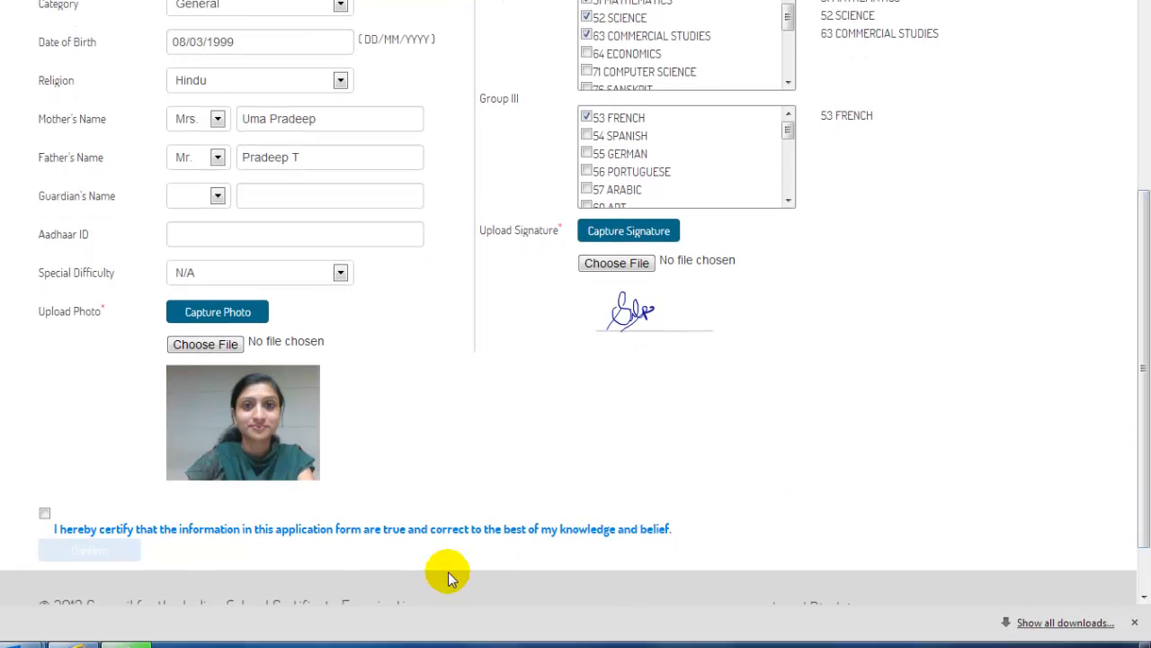
click(45, 515)
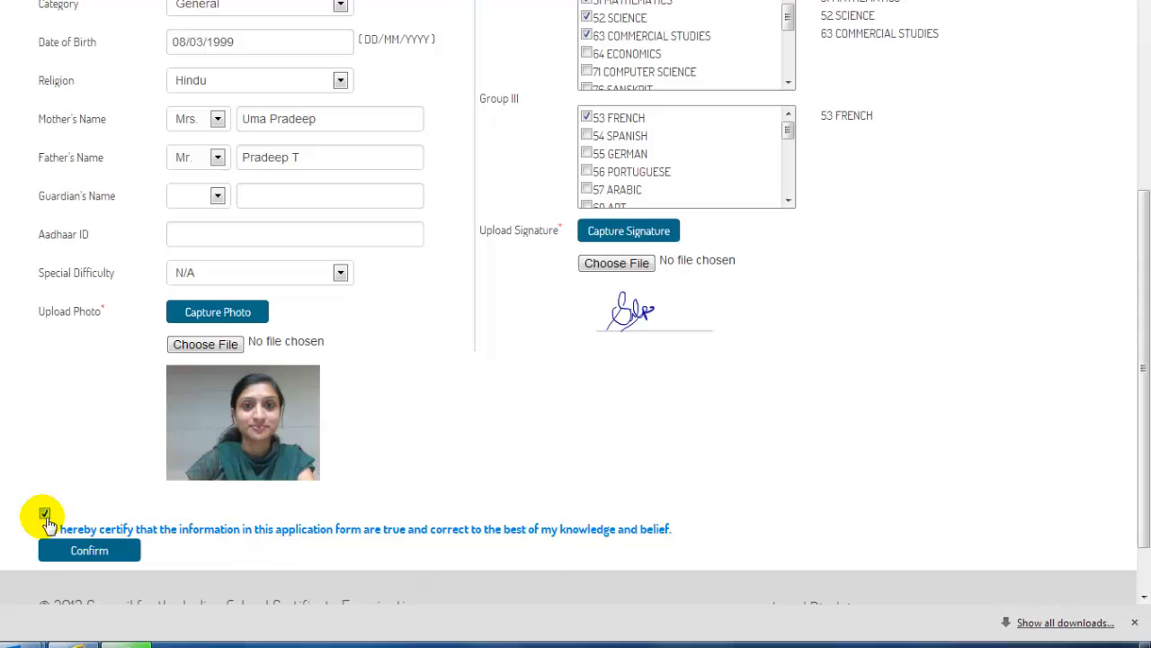
click(87, 560)
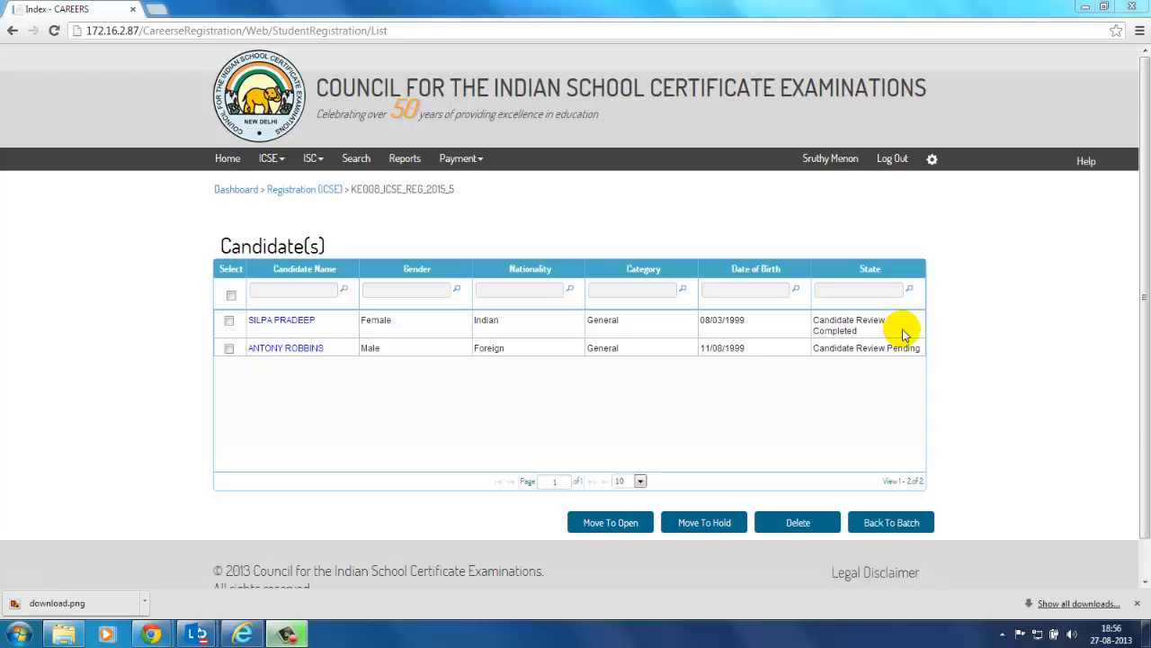
Step: Open the second candidate's registration form and its Second Language Exemption document upload
click(902, 331)
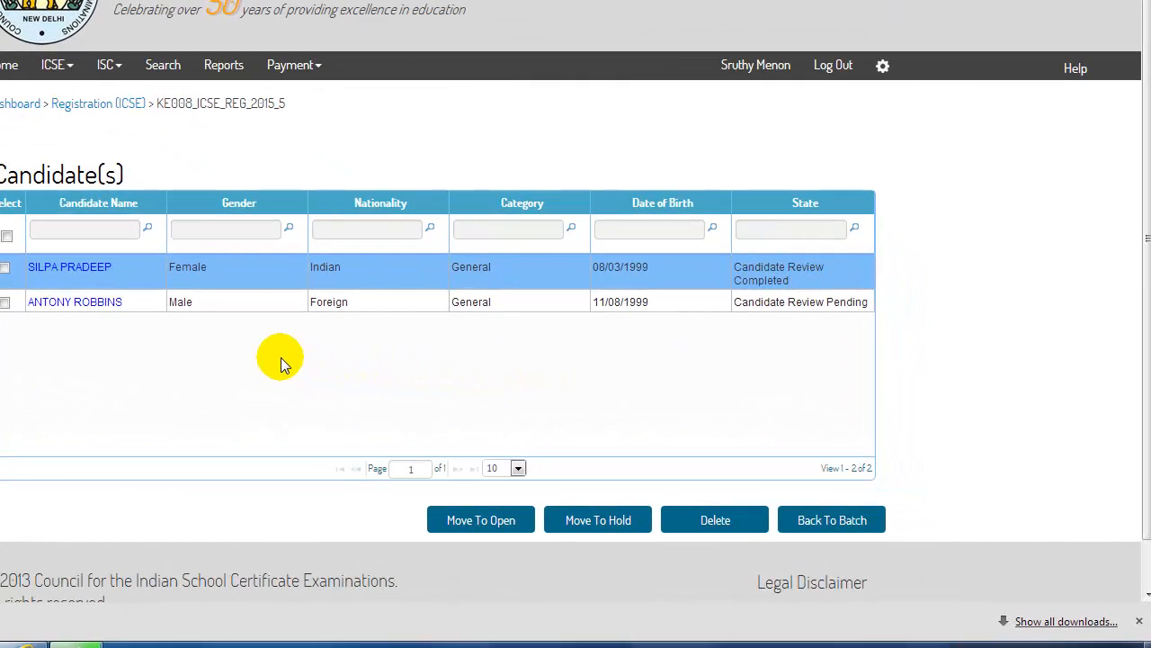
click(87, 306)
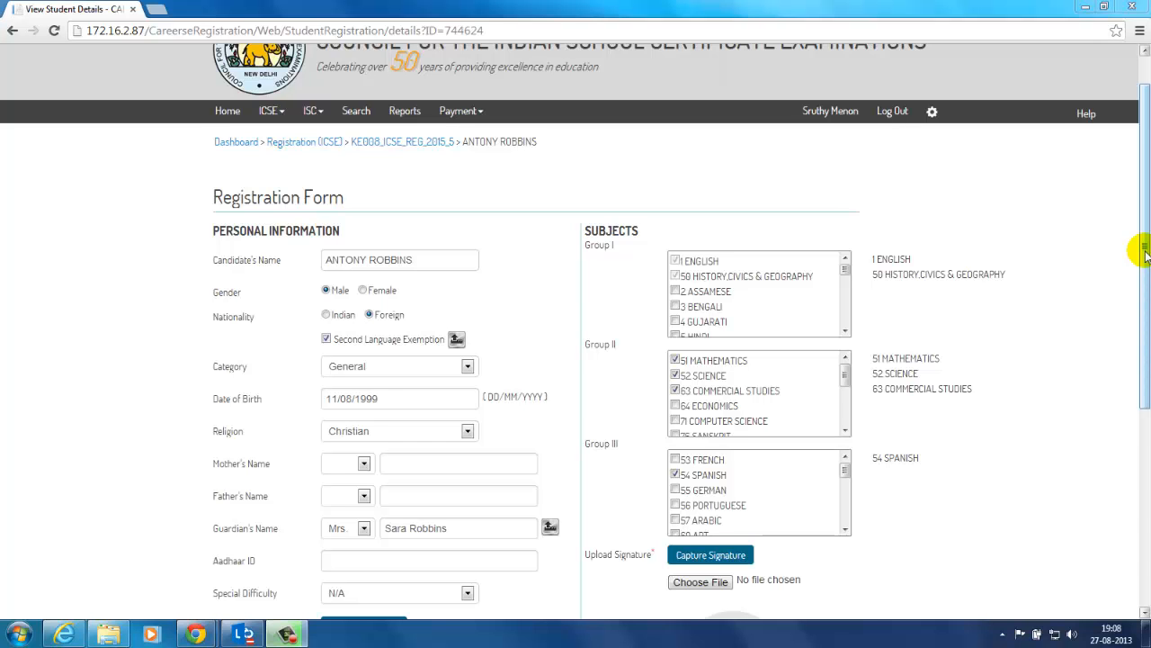
drag(1145, 256, 1145, 292)
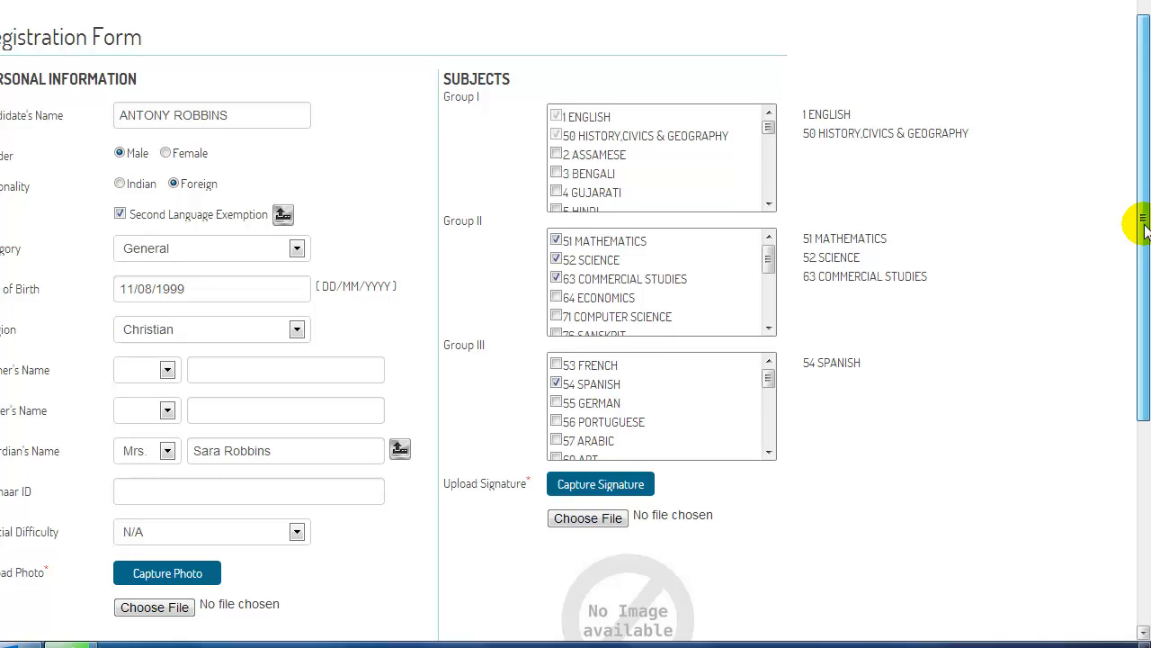
drag(1145, 231, 1145, 262)
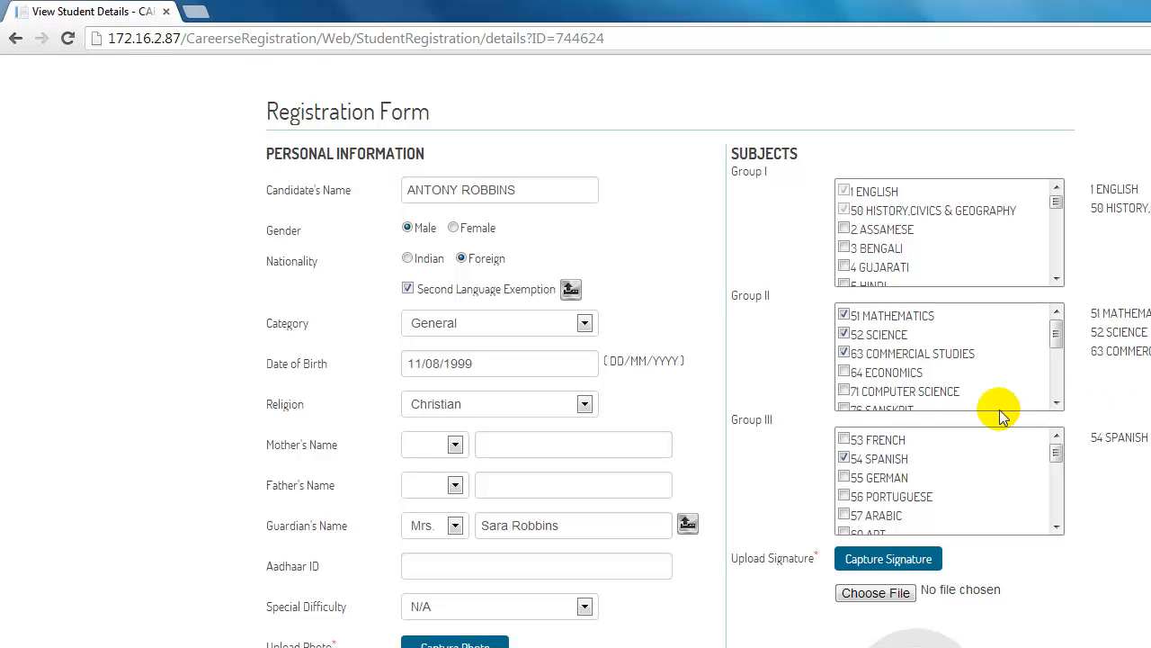
click(572, 289)
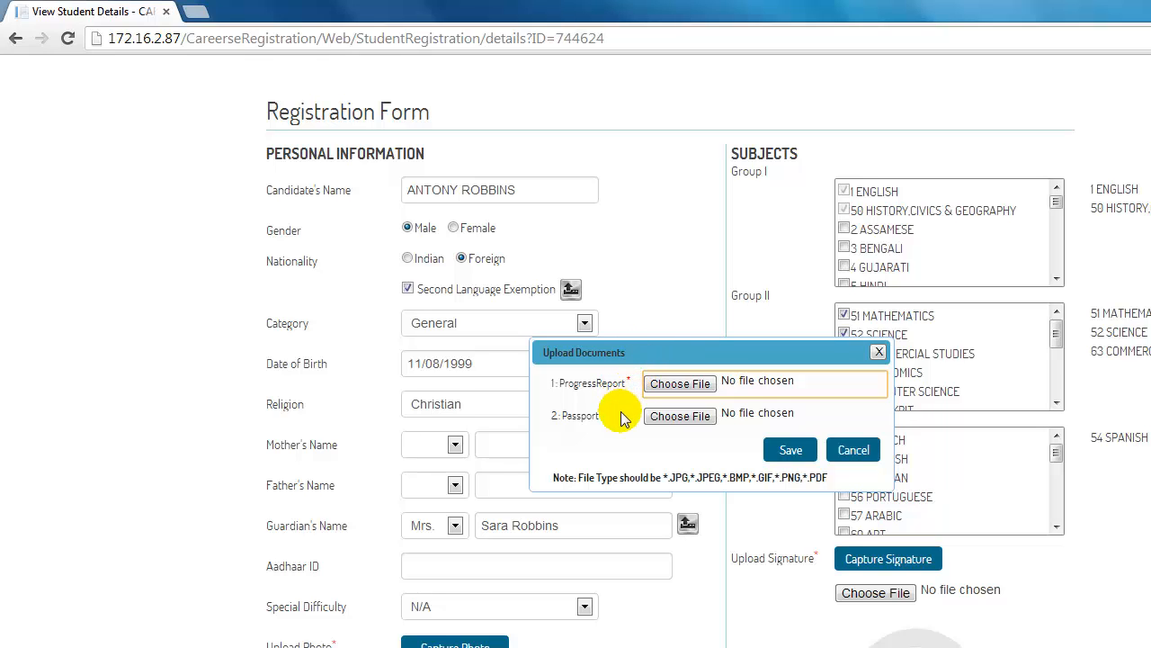
Step: Attach Passport.pdf as the second language exemption document and save it
click(679, 384)
click(485, 269)
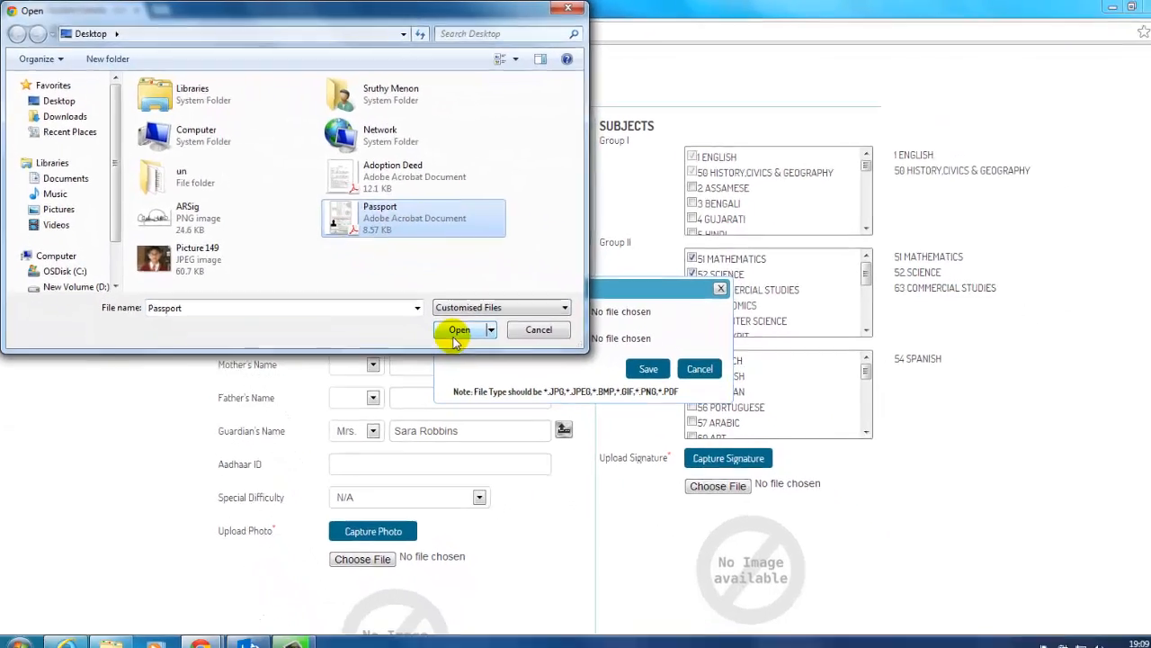
click(561, 401)
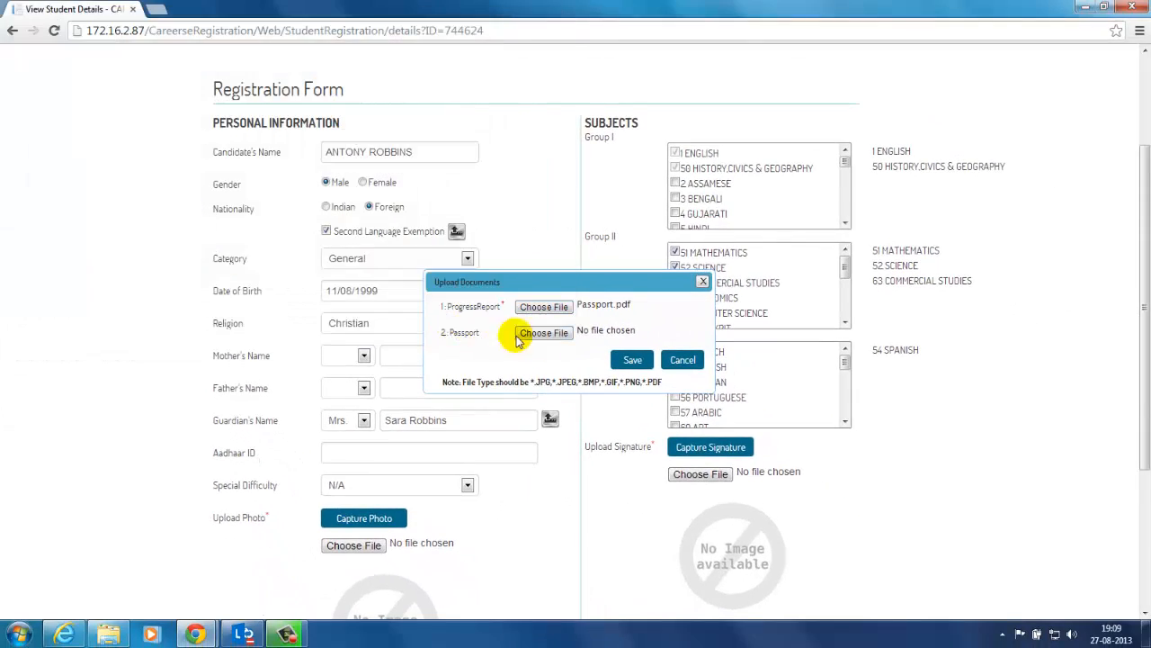
click(631, 363)
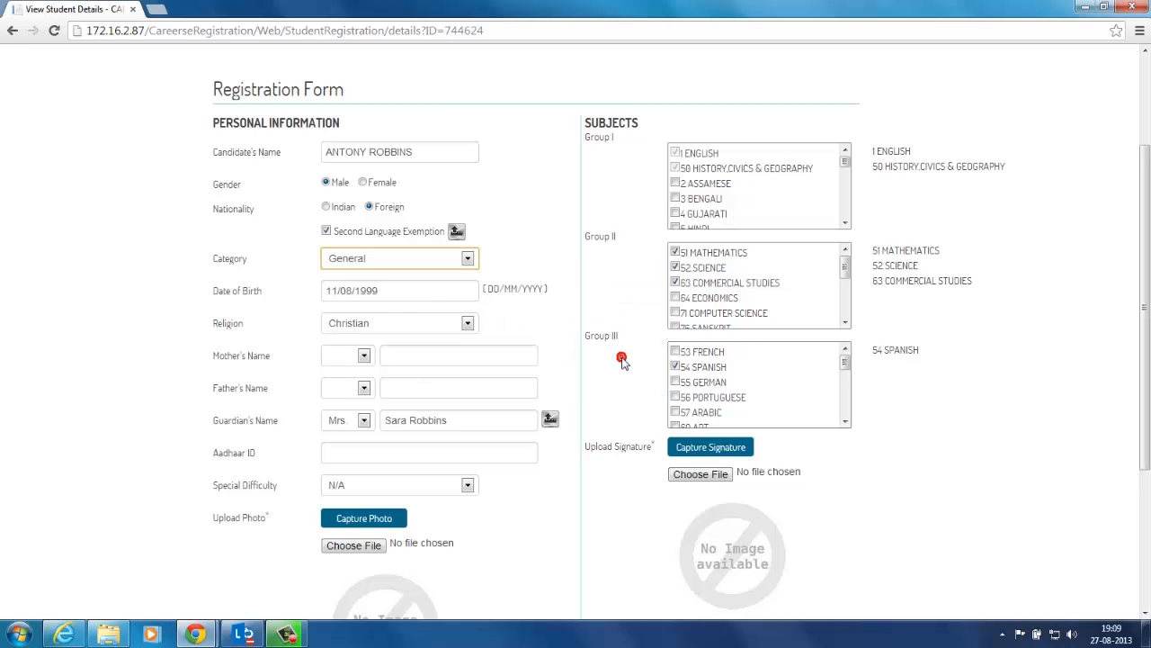
Step: Attach Adoption Deed.pdf as the guardian's document and save it
click(550, 420)
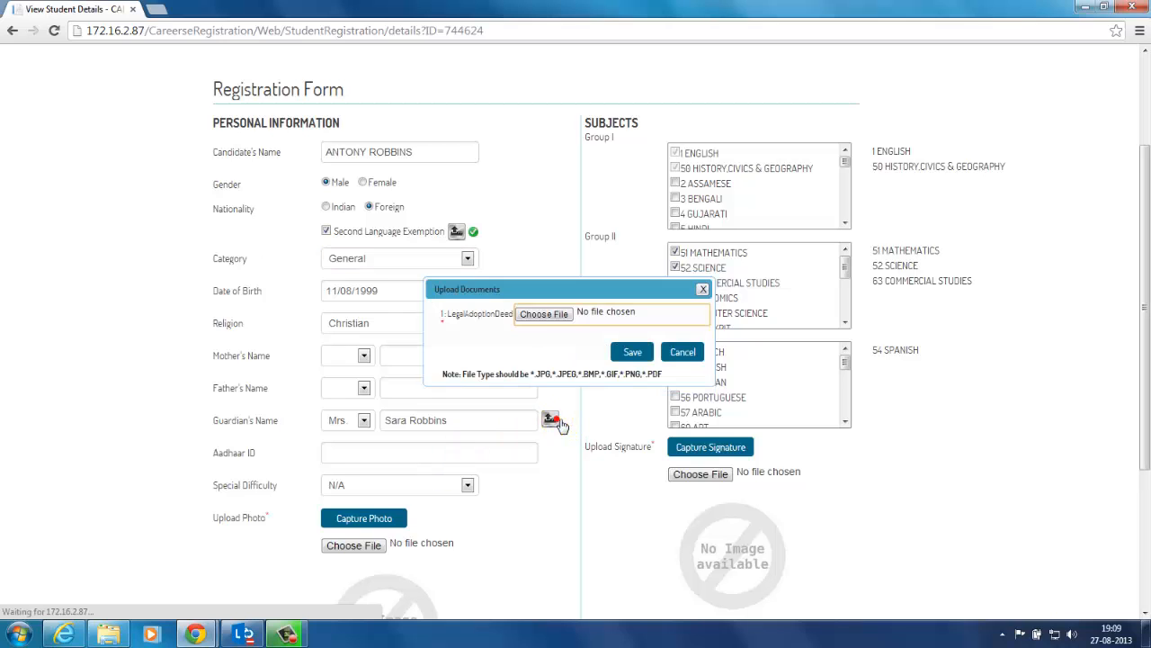
click(543, 315)
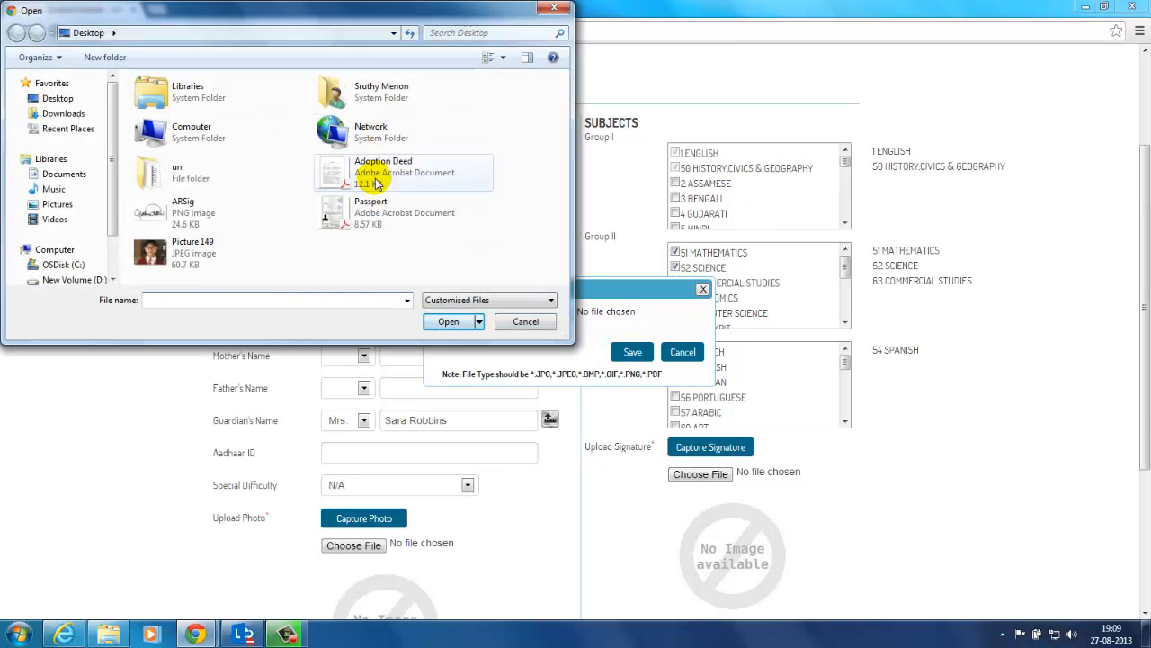
click(376, 184)
click(448, 321)
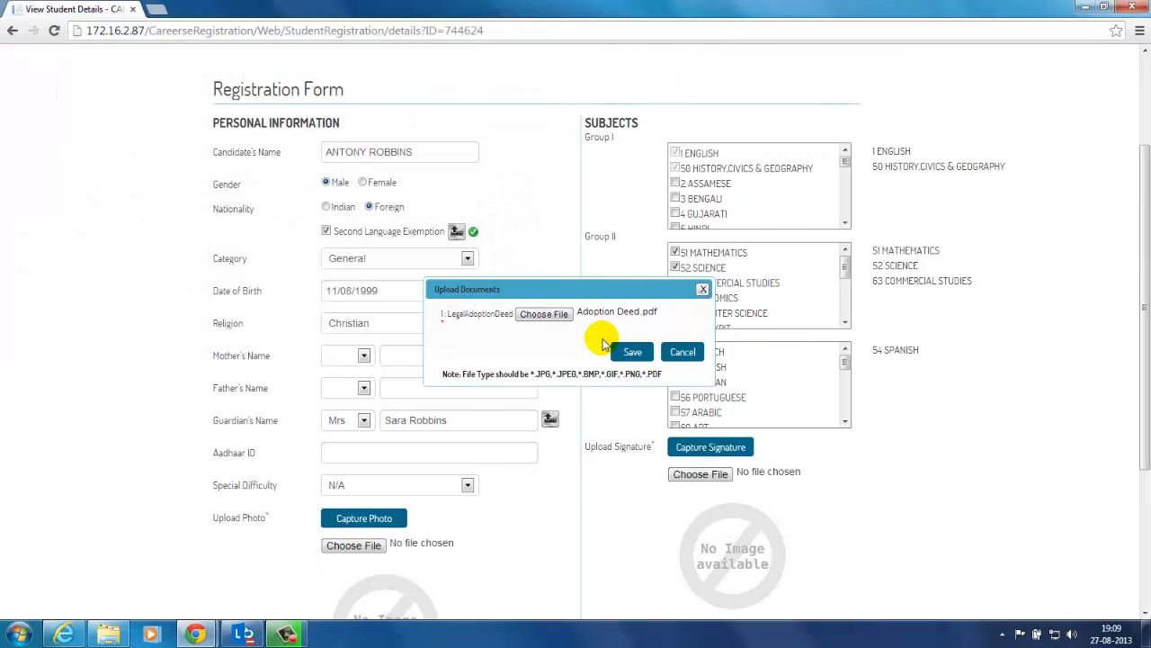
click(628, 351)
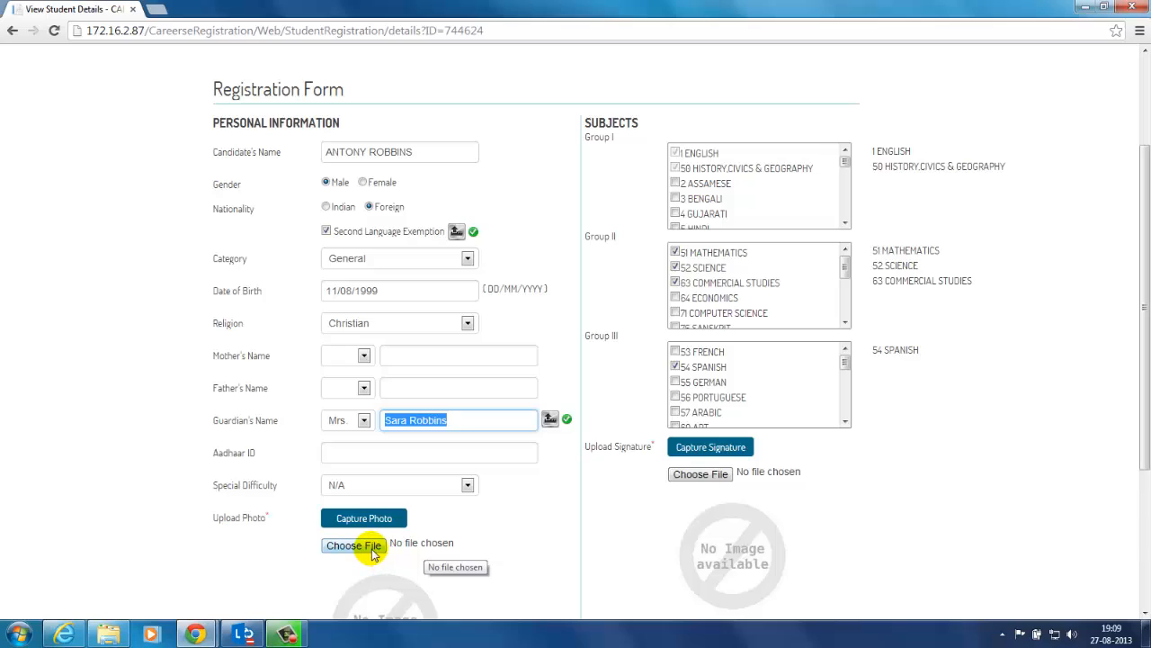
Step: Choose Picture 149.jpg as the second candidate's photo
click(373, 553)
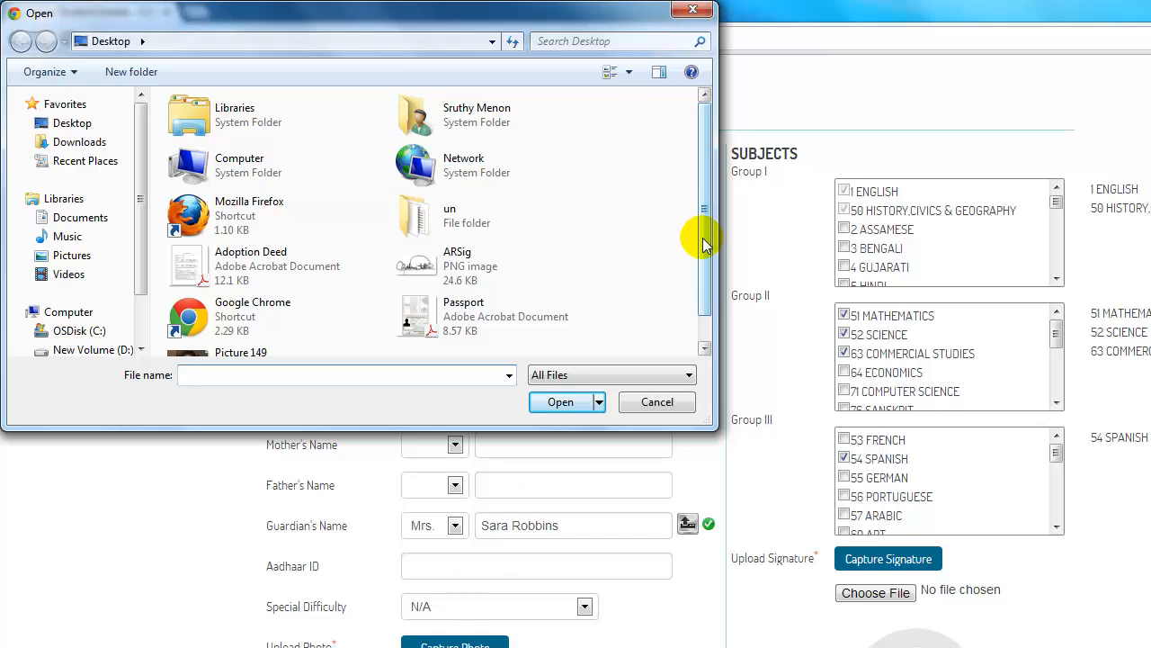
drag(705, 242, 704, 267)
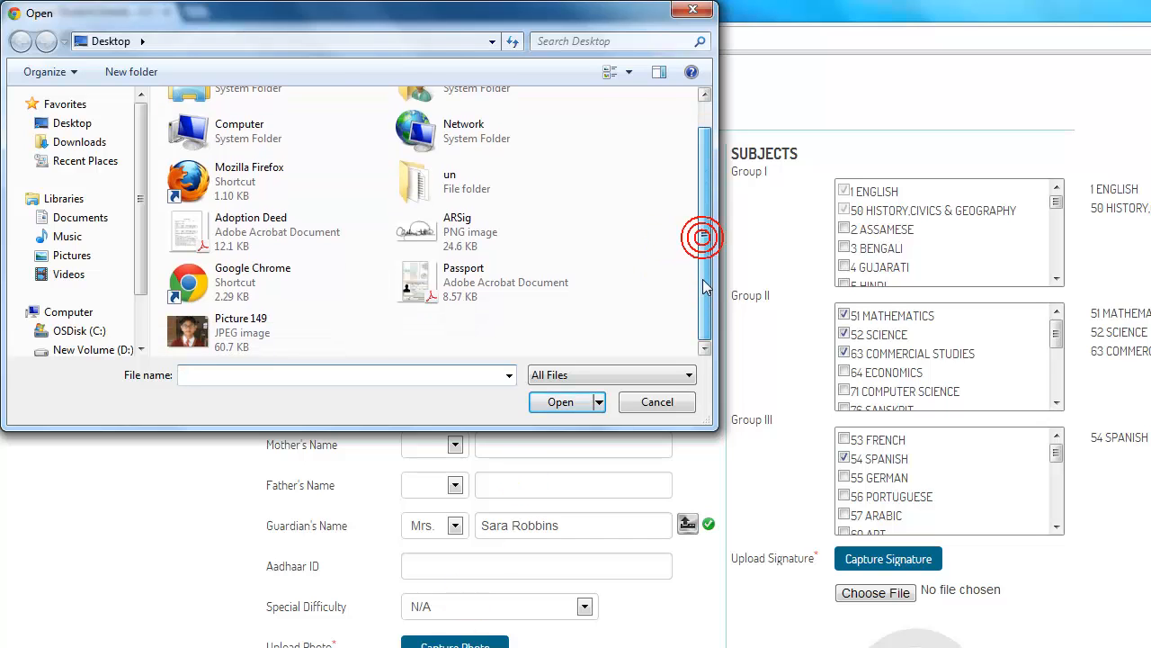
click(258, 342)
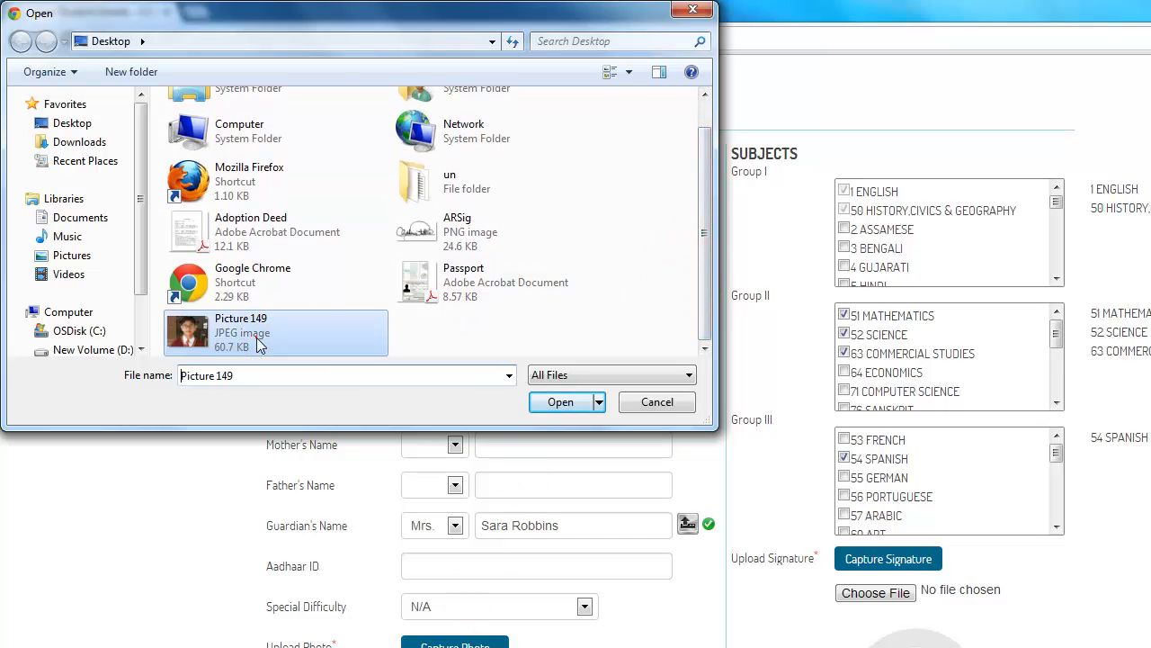
click(561, 403)
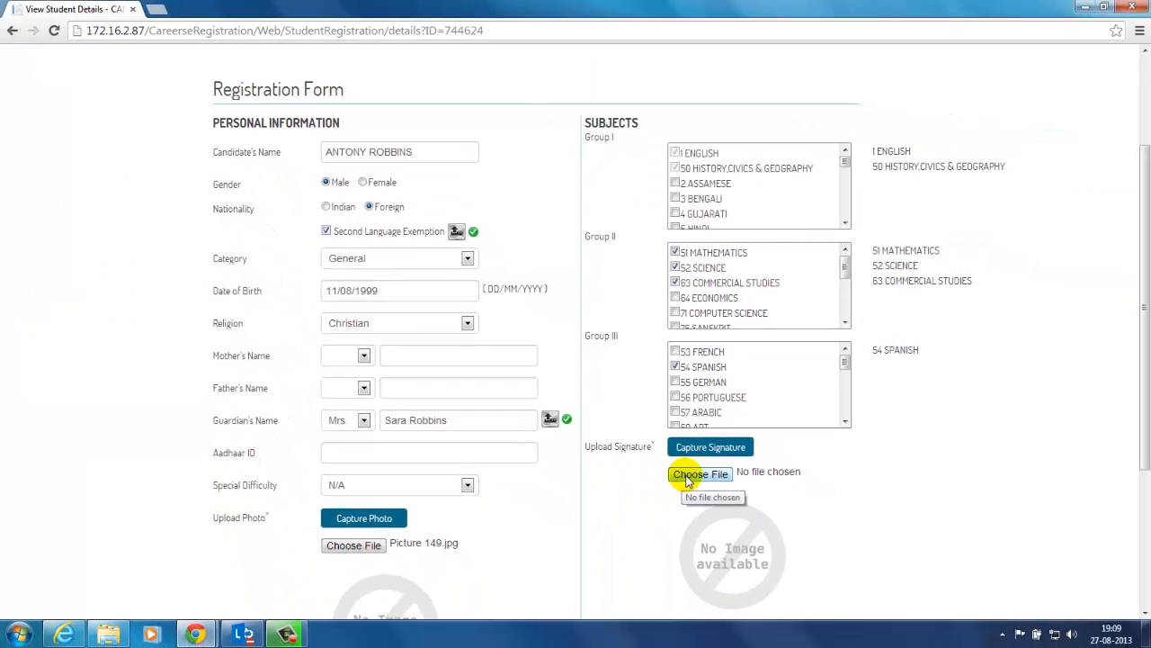
Step: Choose ARSig.png as the second candidate's signature file
click(687, 476)
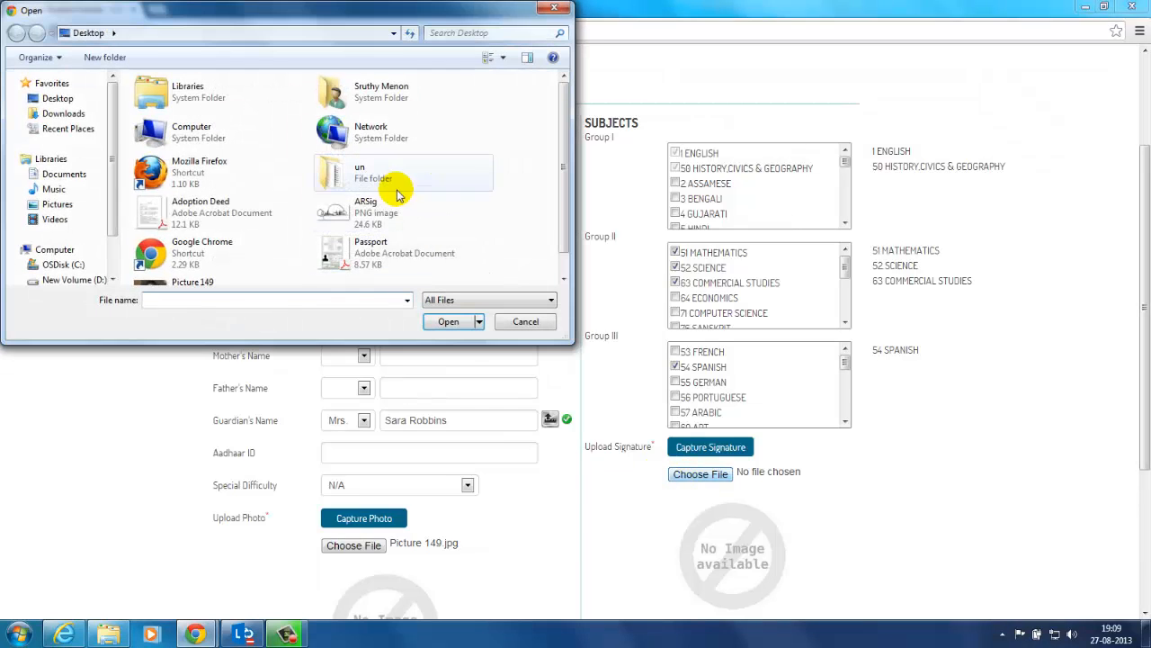
click(396, 208)
click(450, 323)
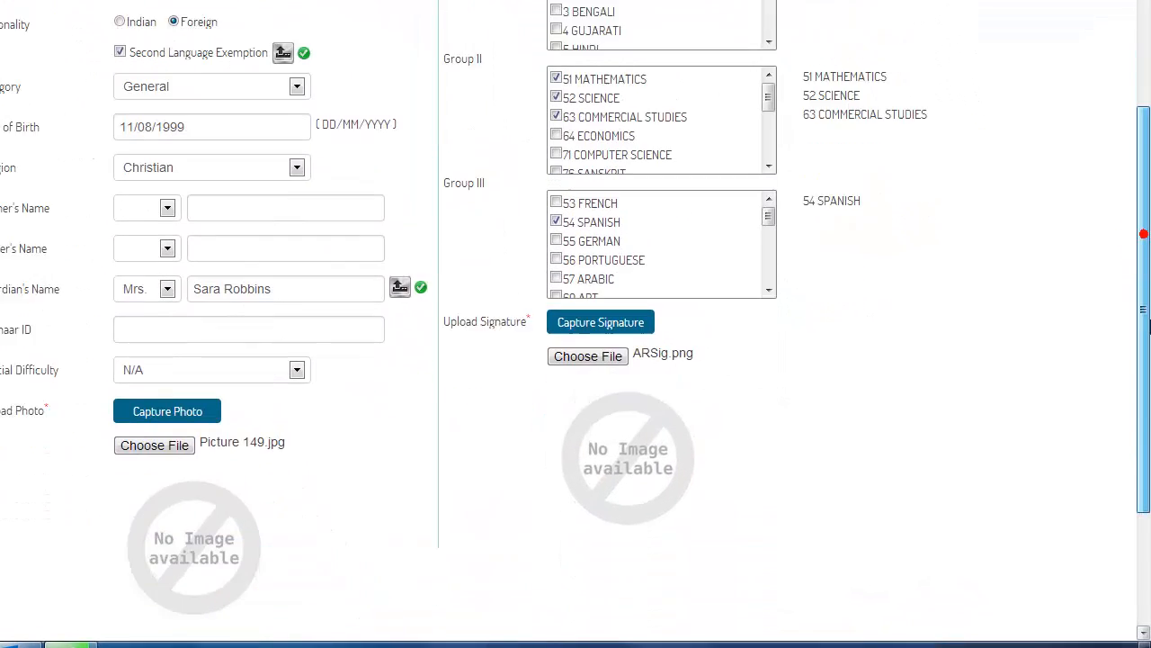
Step: Tick the certification checkbox at the bottom of the second candidate's form and confirm it
scroll(1143, 325, down, 3)
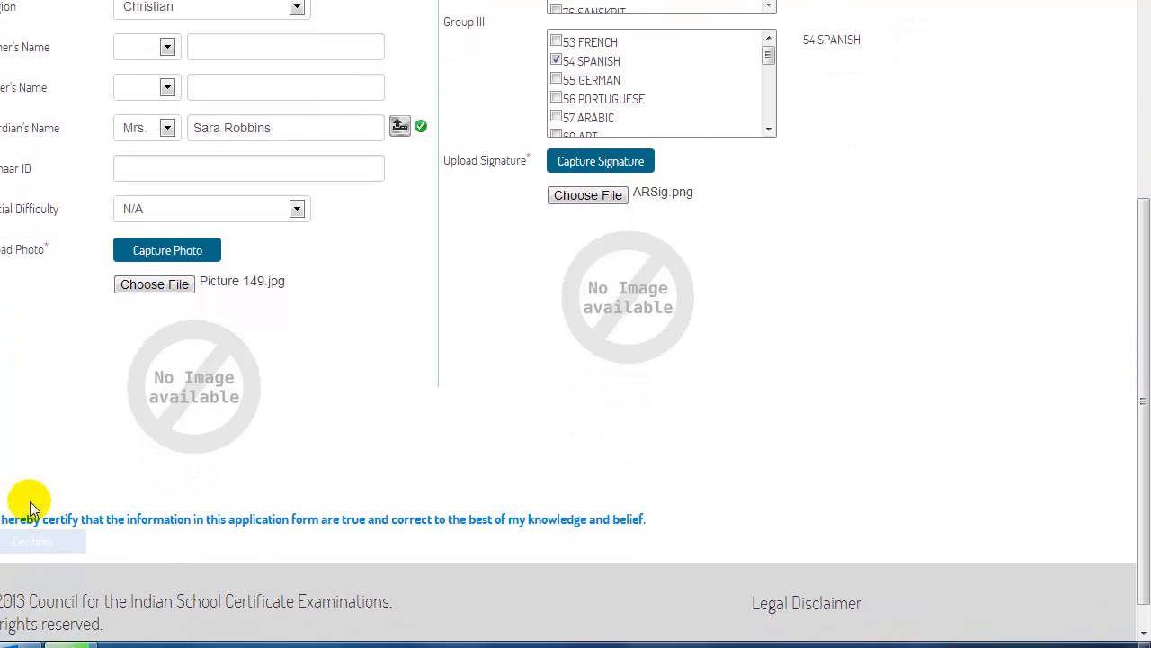
click(0, 504)
click(23, 546)
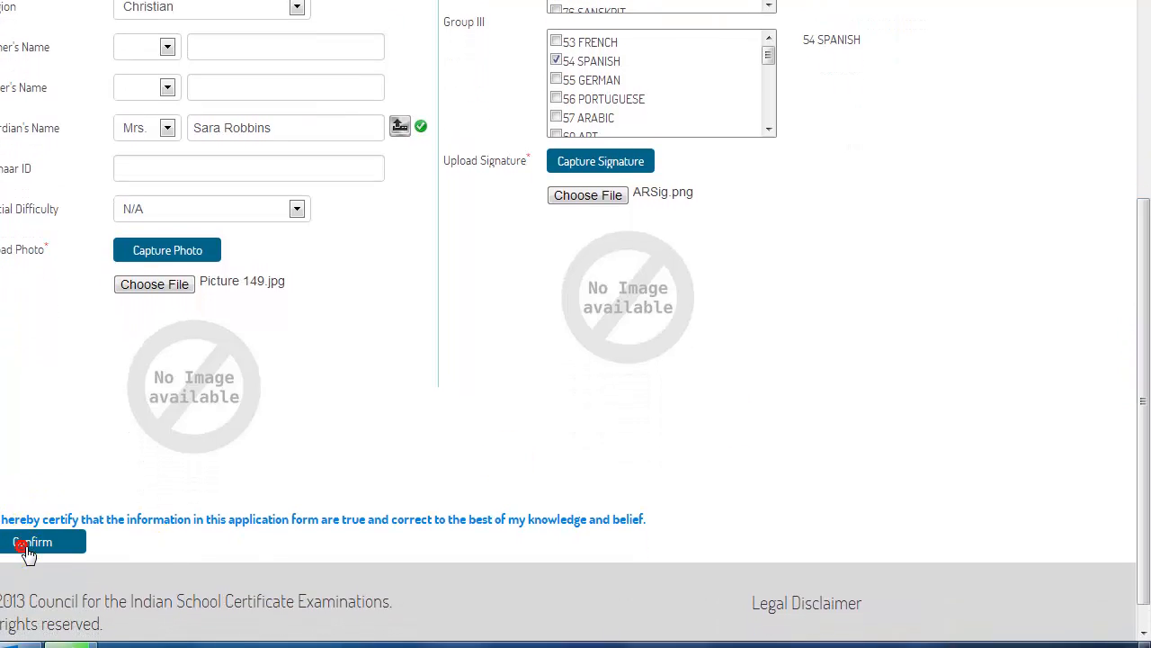